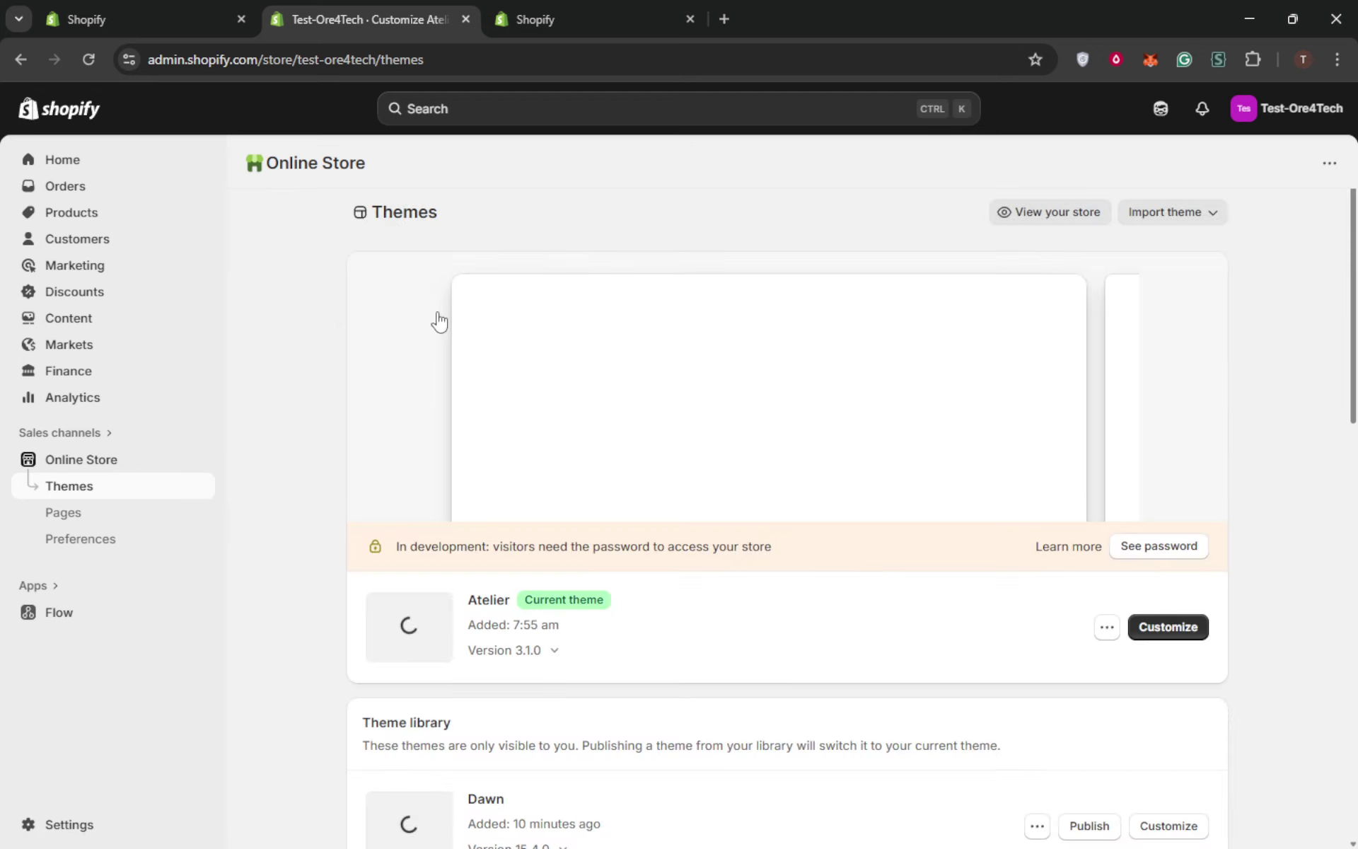
- Open the current Atelier theme in the online store's theme editor and bring up its Header section settings
click(87, 165)
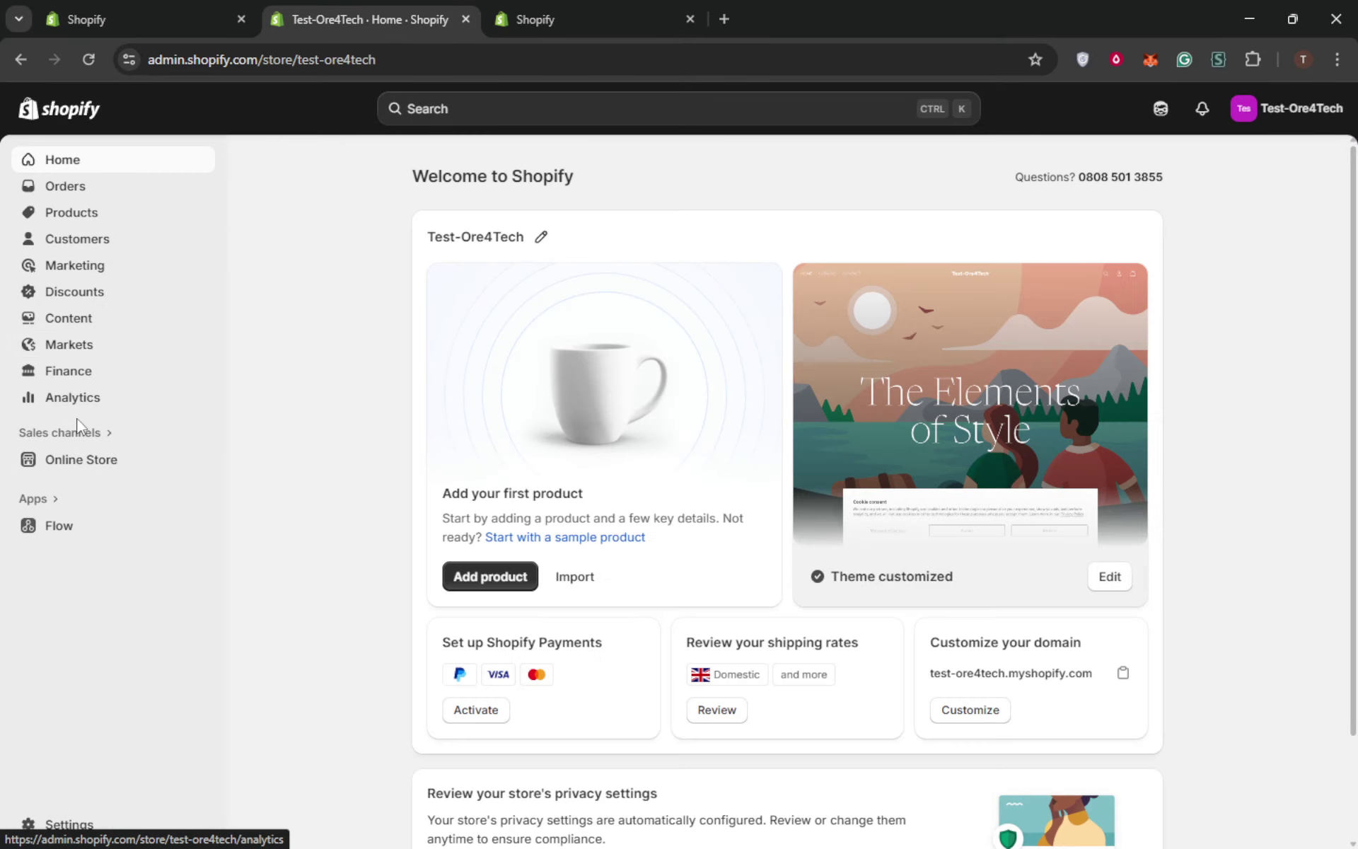
click(72, 467)
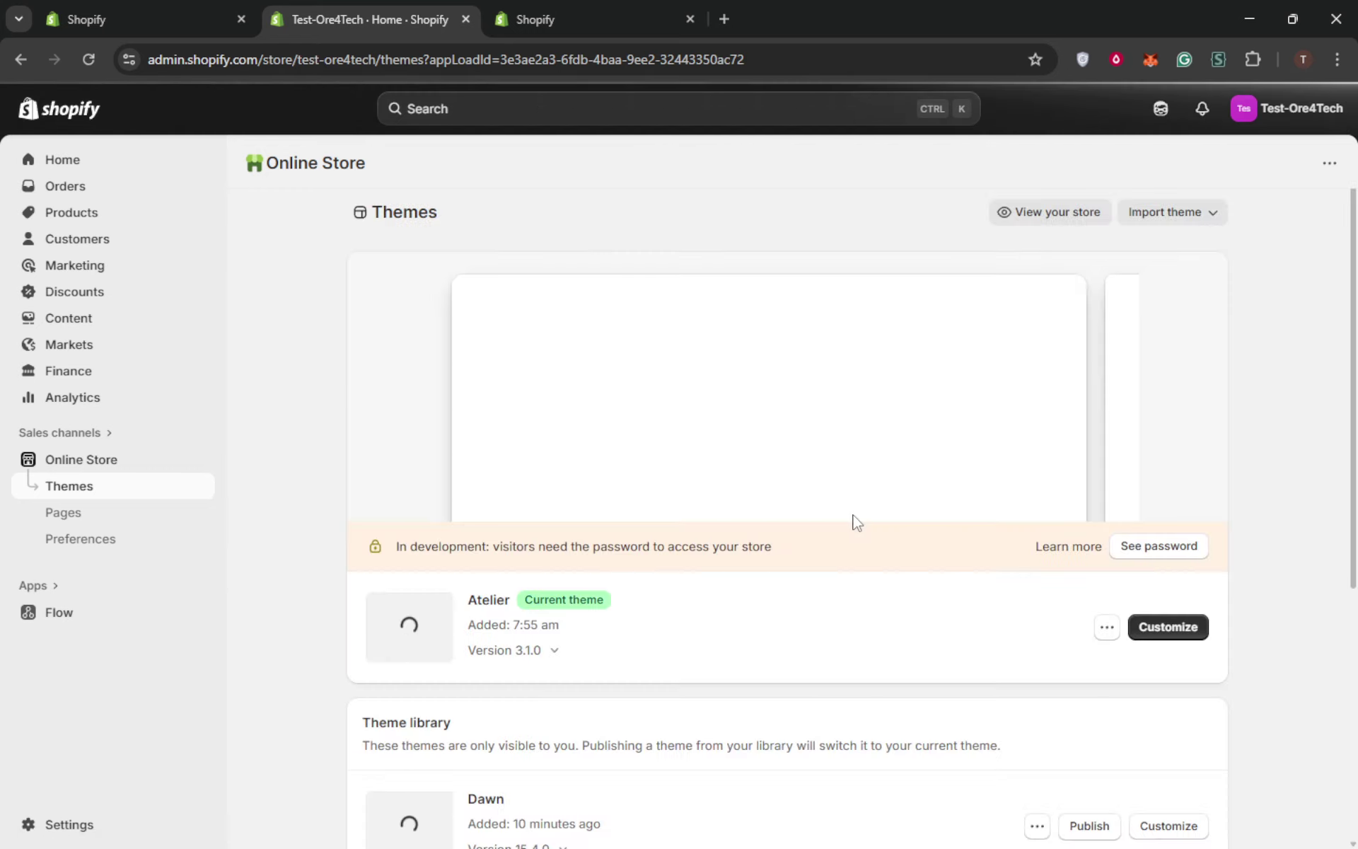
click(1184, 628)
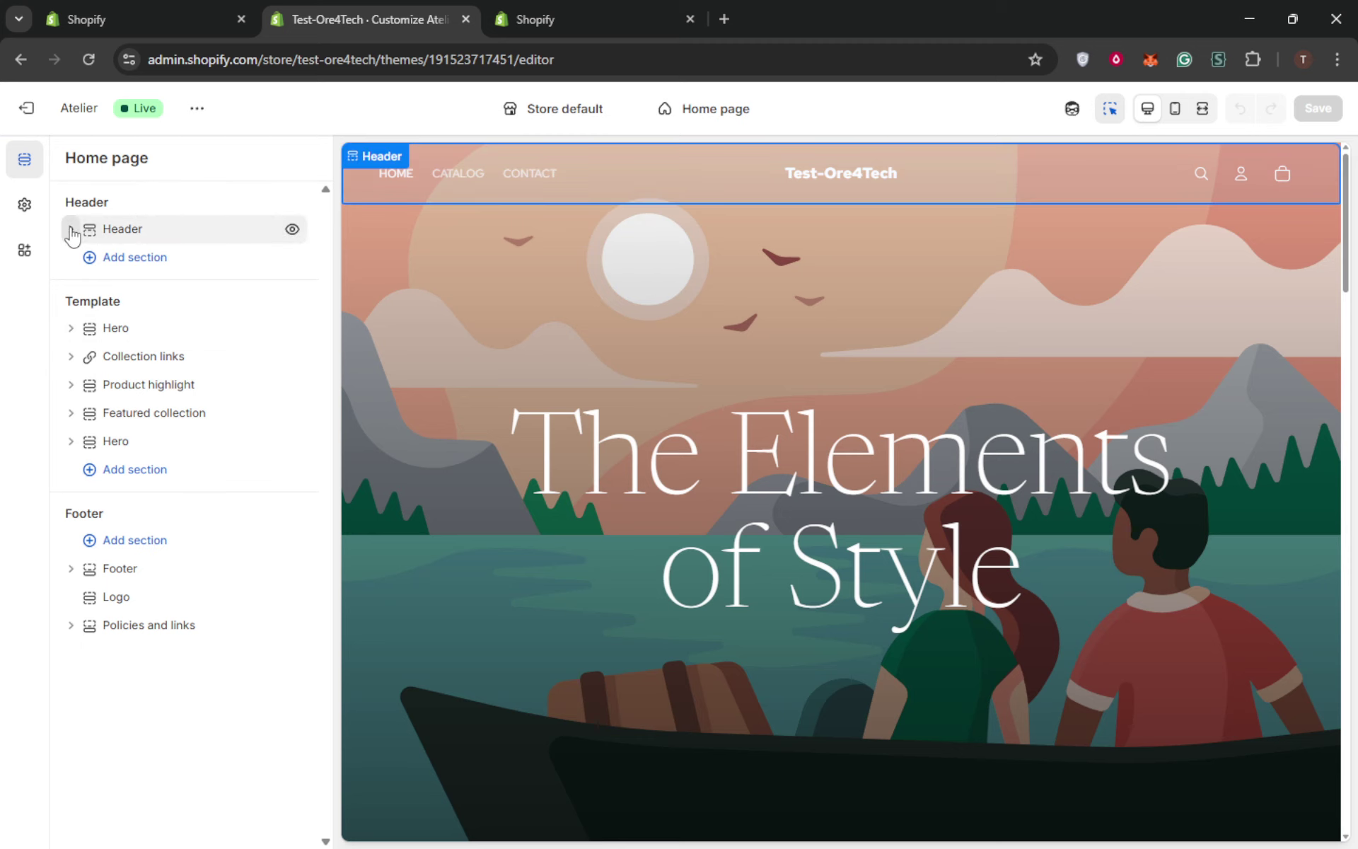
click(71, 229)
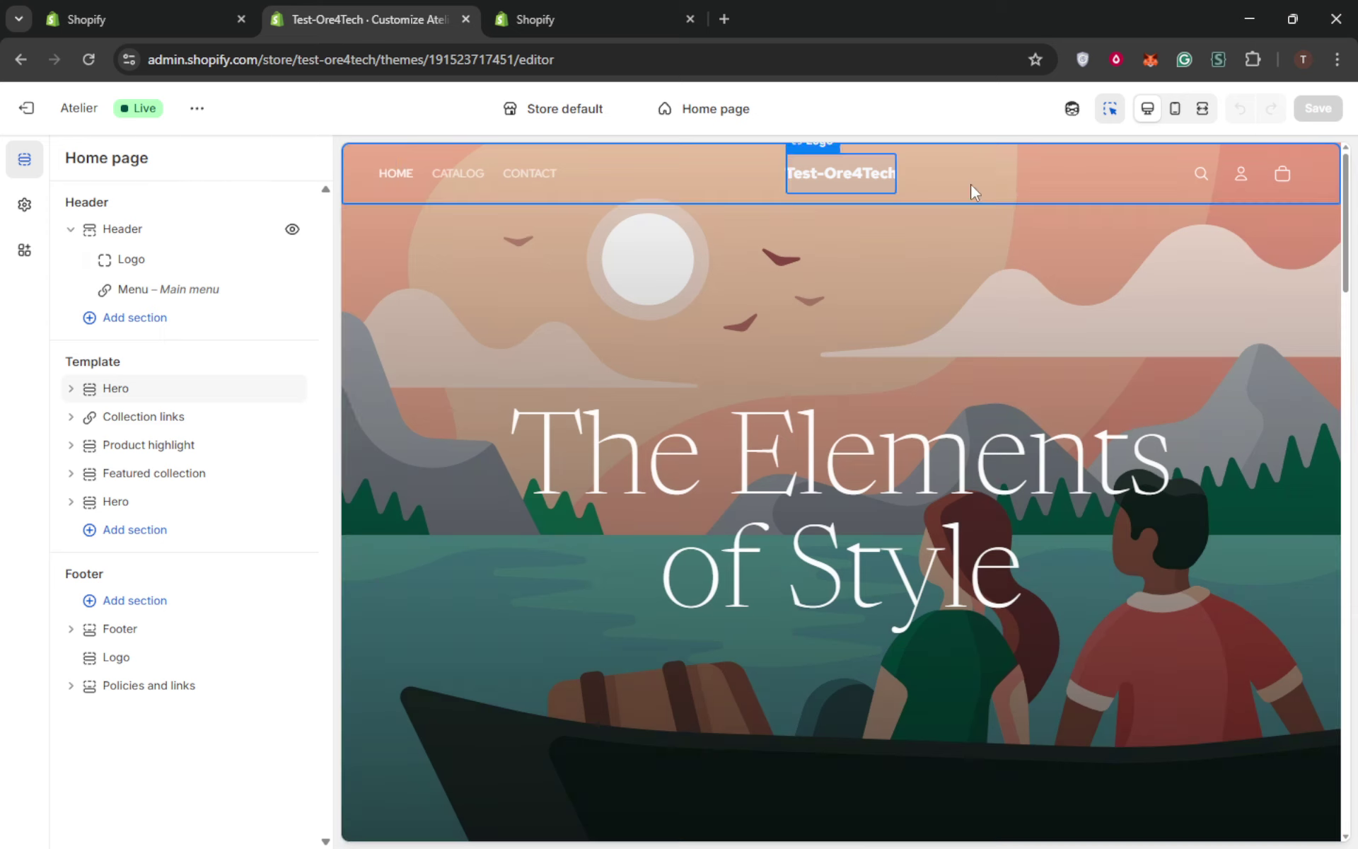
click(1017, 182)
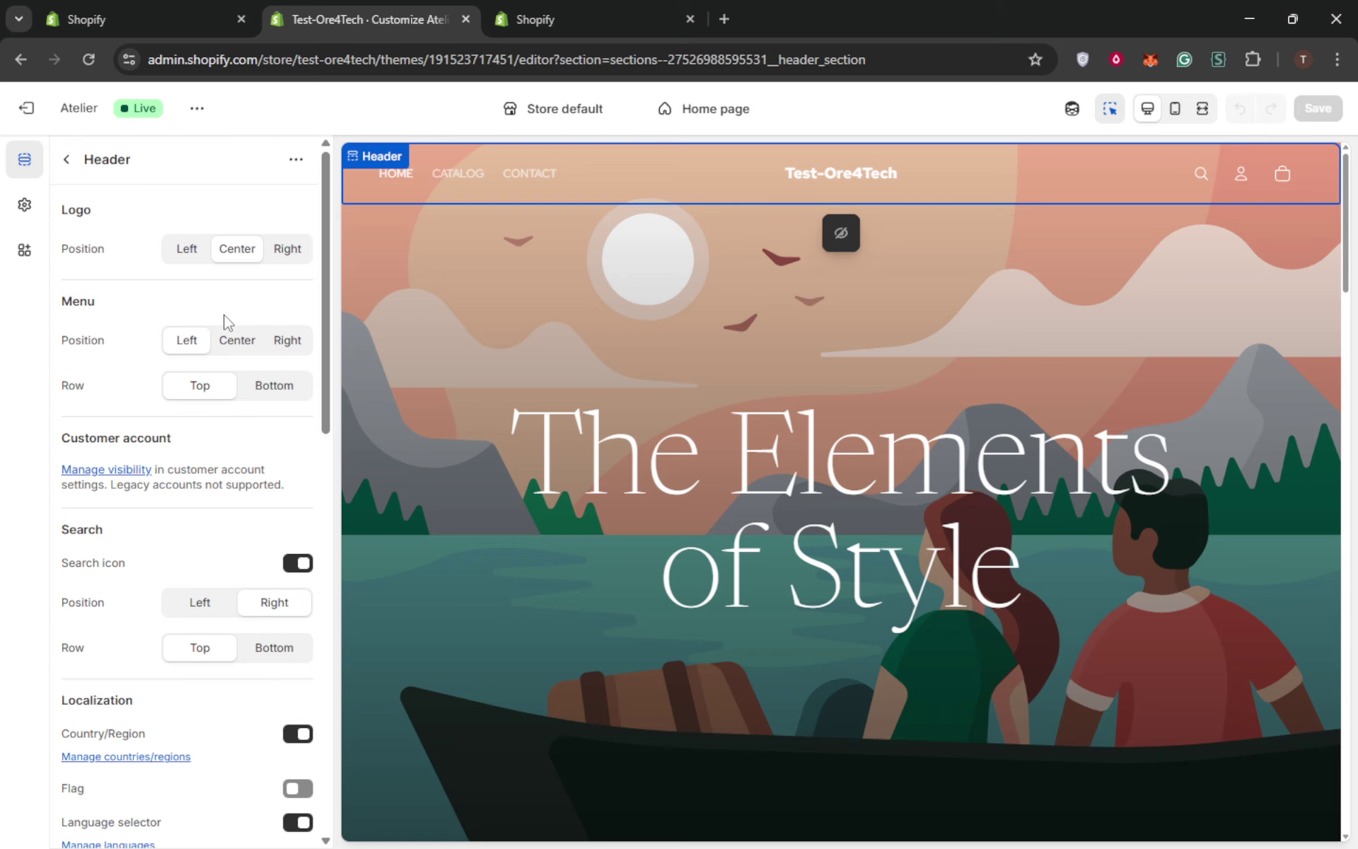
- Examine the Header section's logo, menu, search, localization, appearance and color settings, then compare the mobile preview with the desktop one
drag(328, 322, 274, 700)
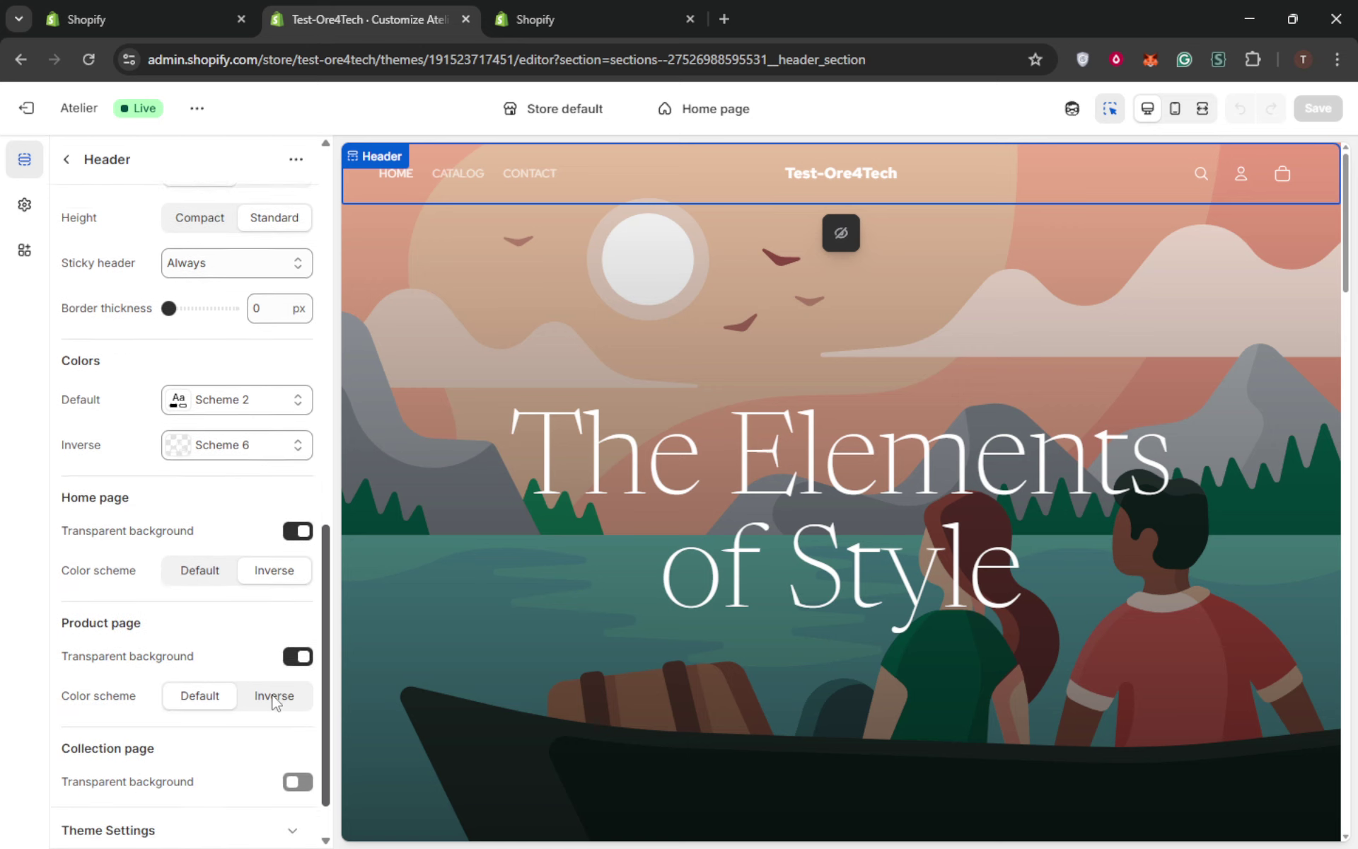
scroll(275, 700, down, 1)
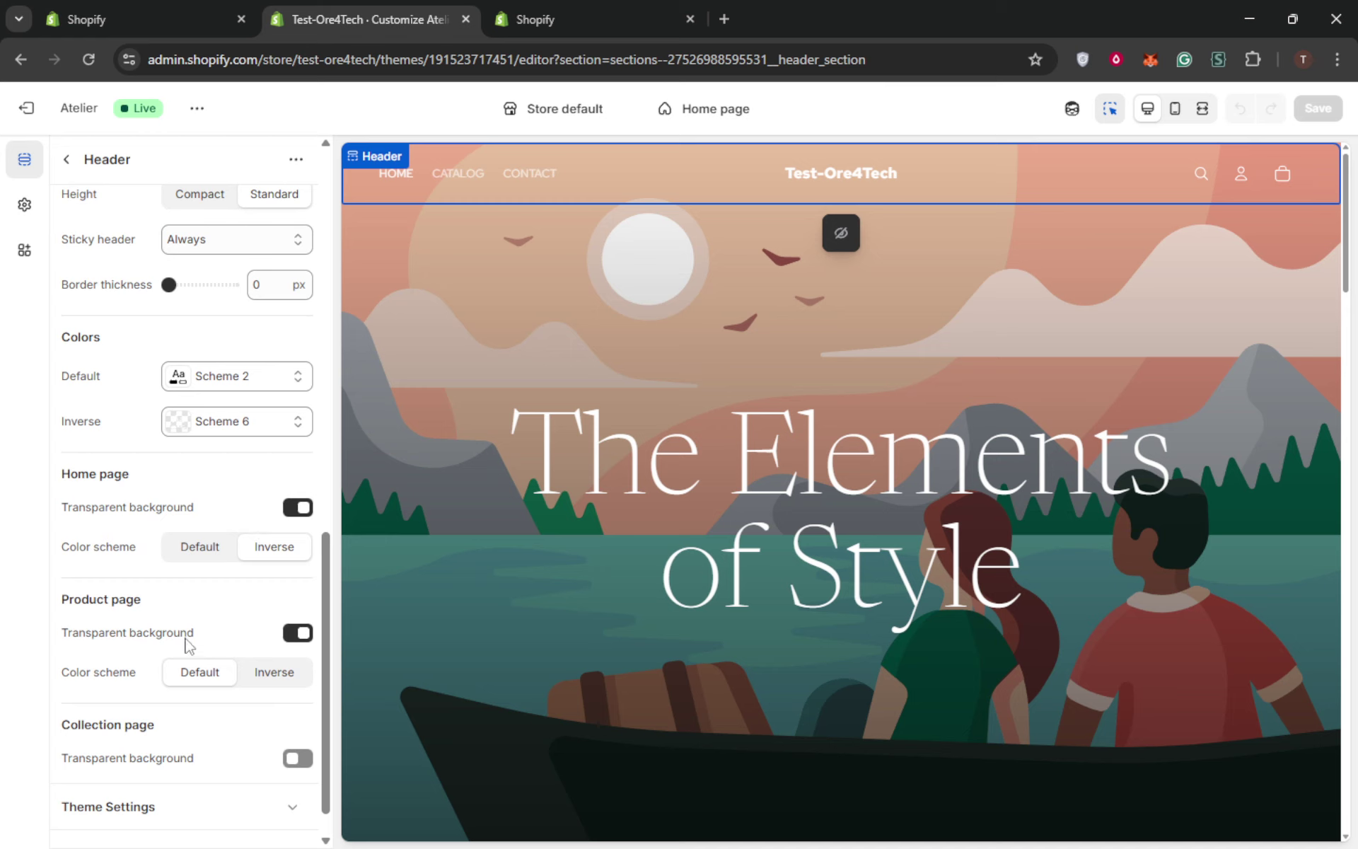
scroll(219, 612, down, 2)
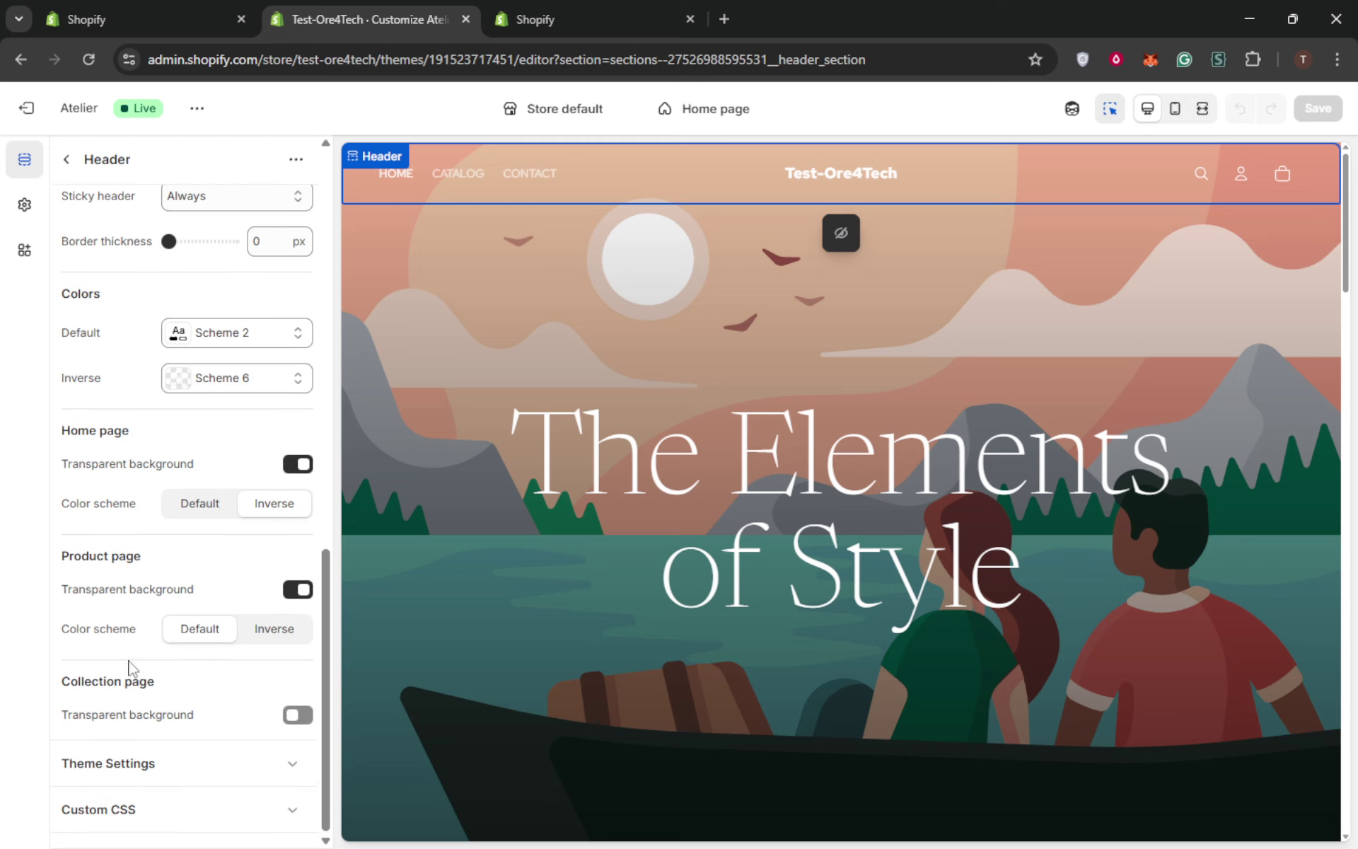
scroll(197, 655, up, 2)
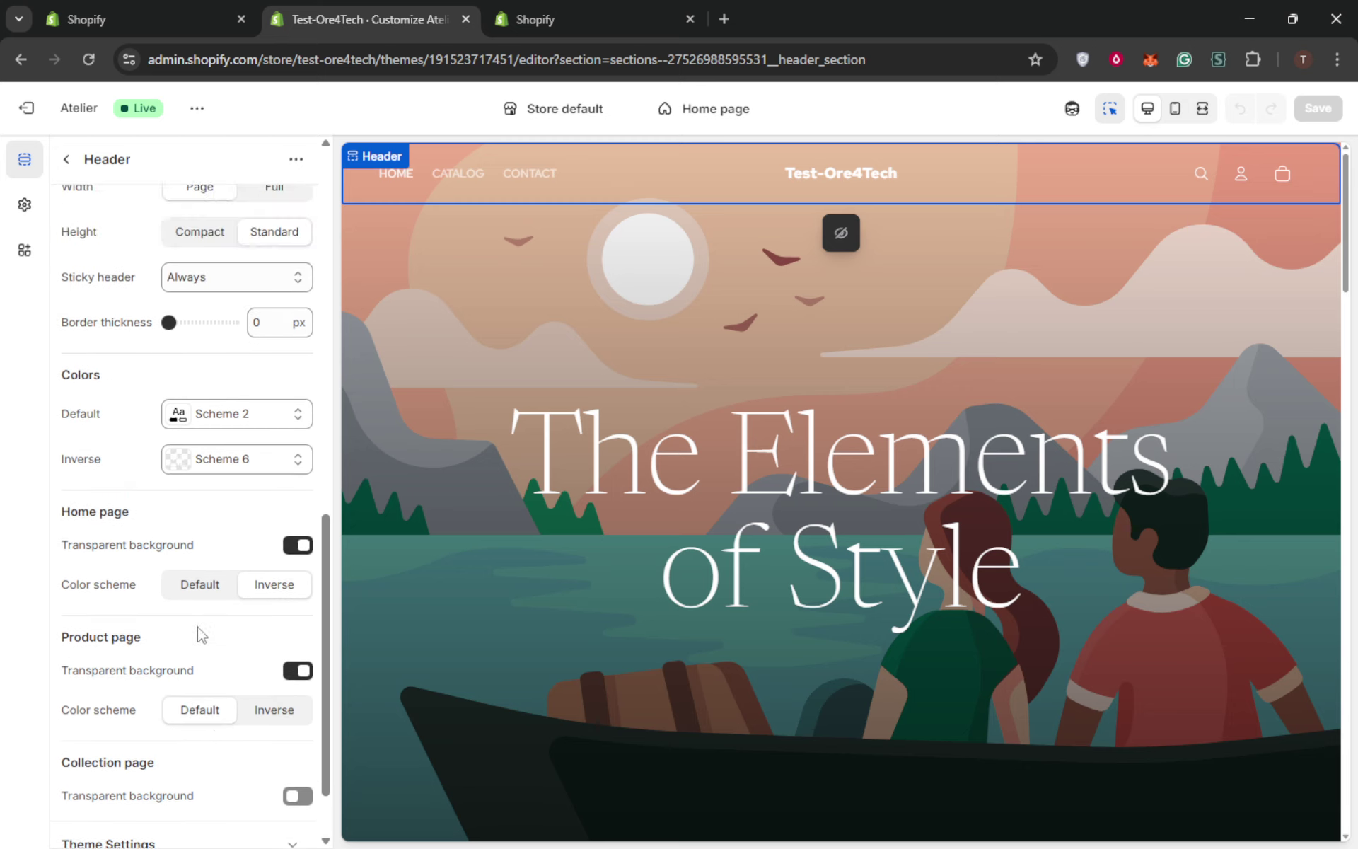
scroll(200, 635, up, 5)
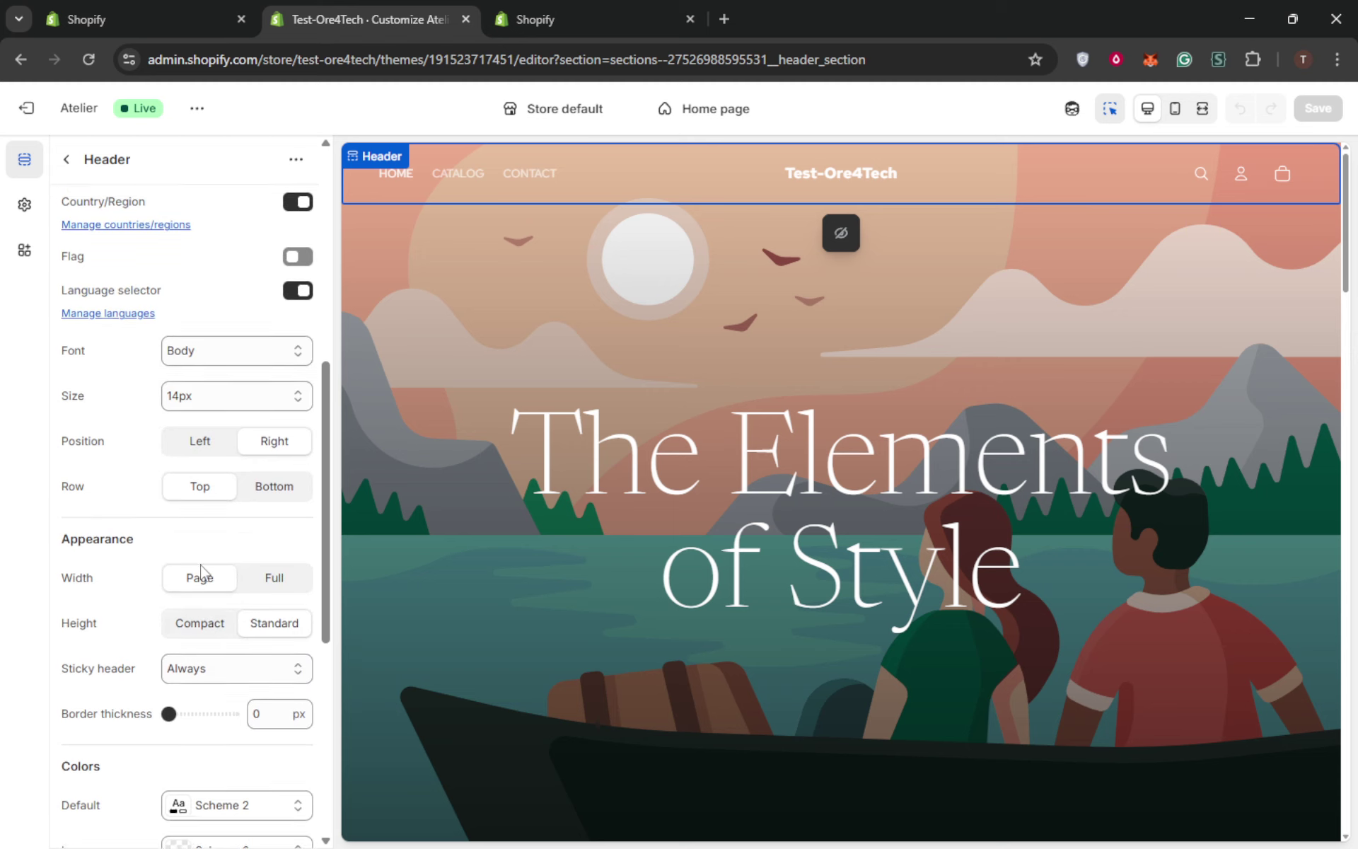
scroll(201, 573, up, 5)
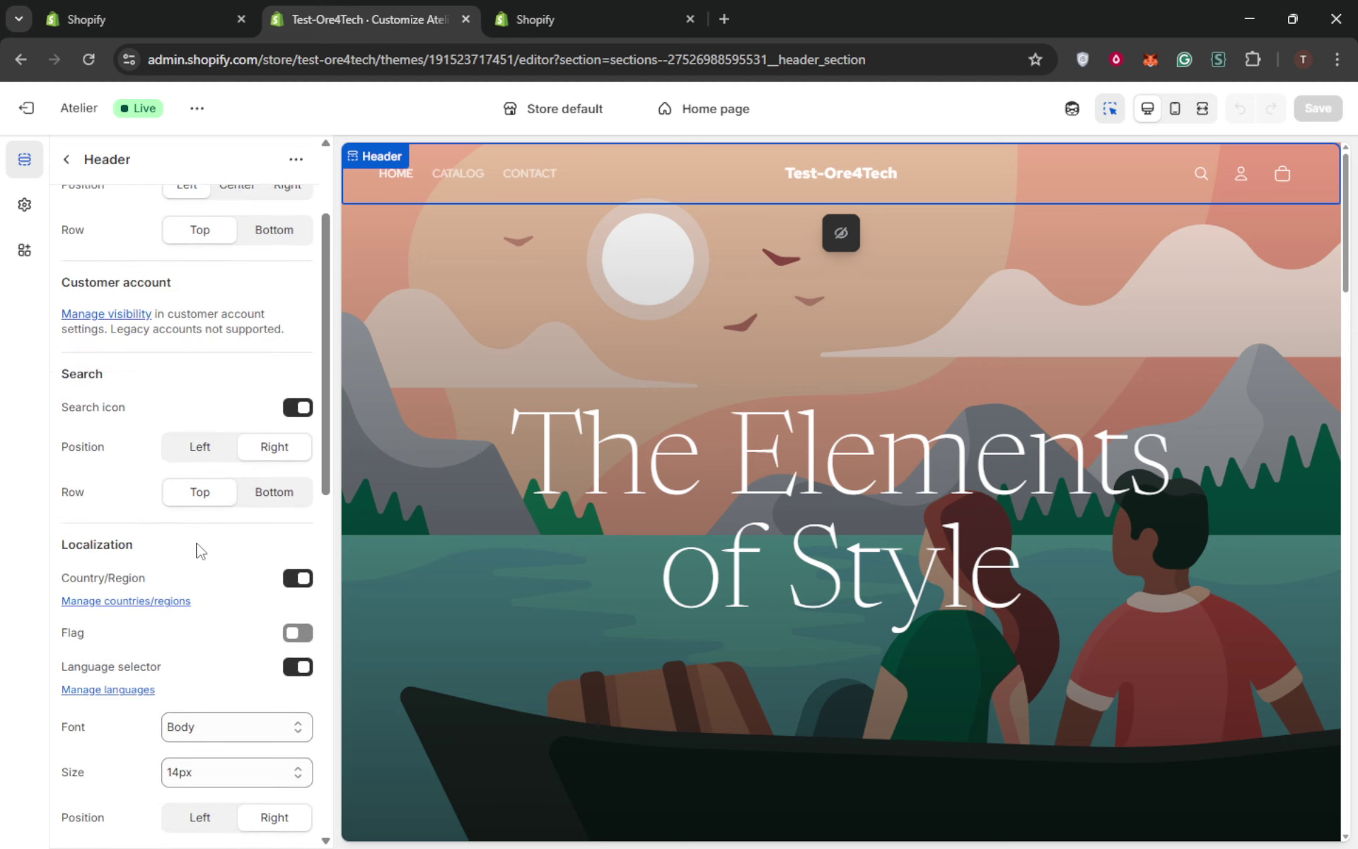
scroll(200, 550, up, 2)
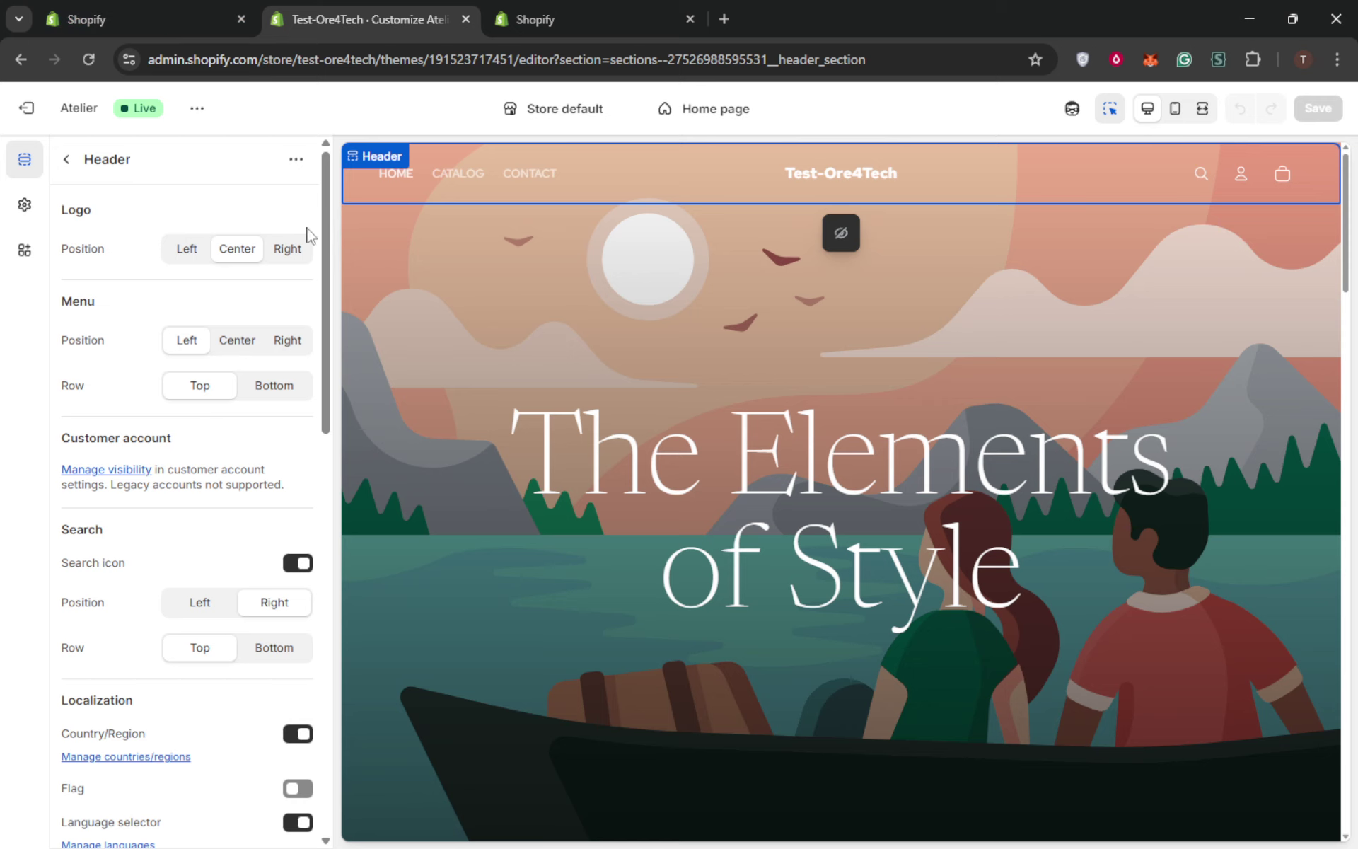
click(1174, 111)
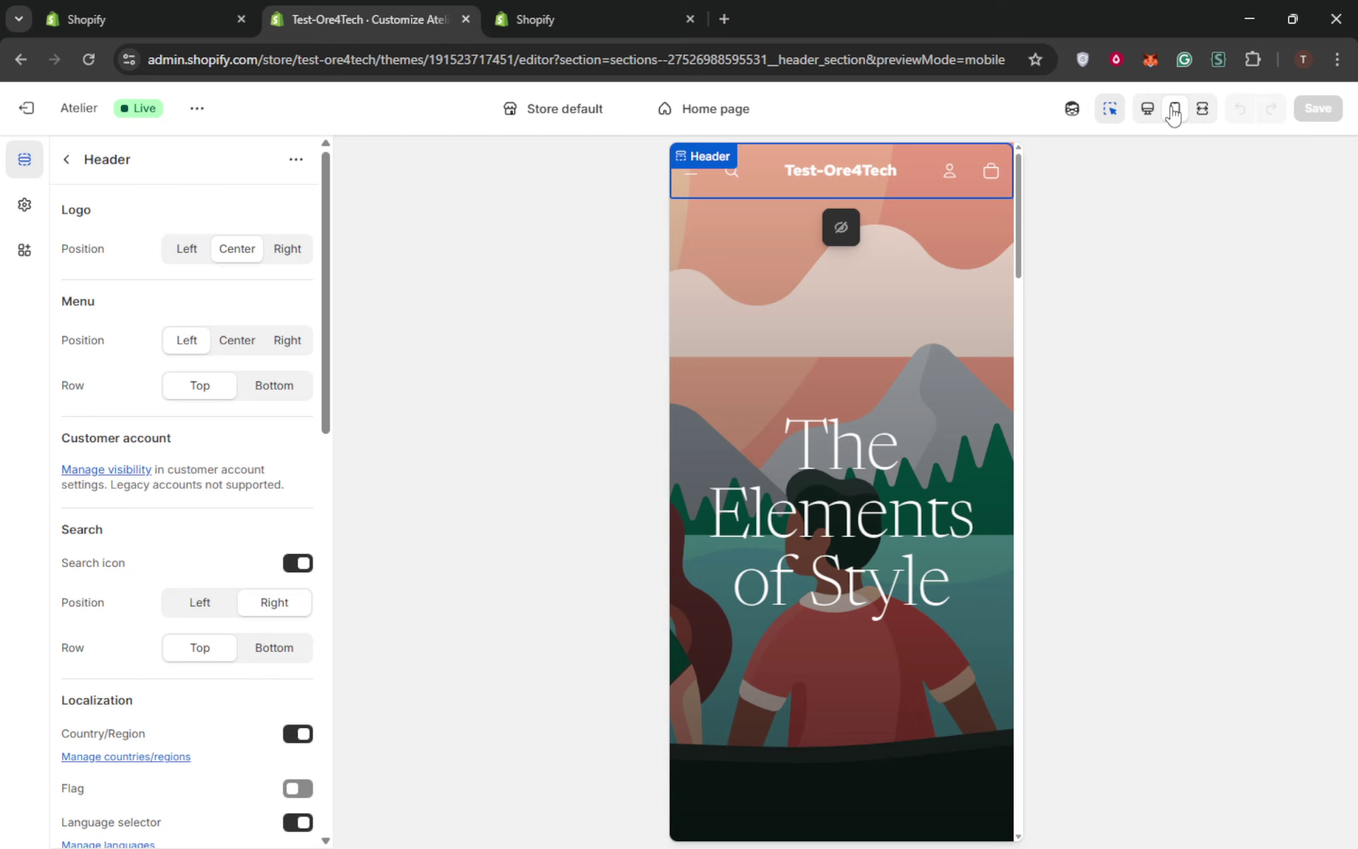
click(1147, 110)
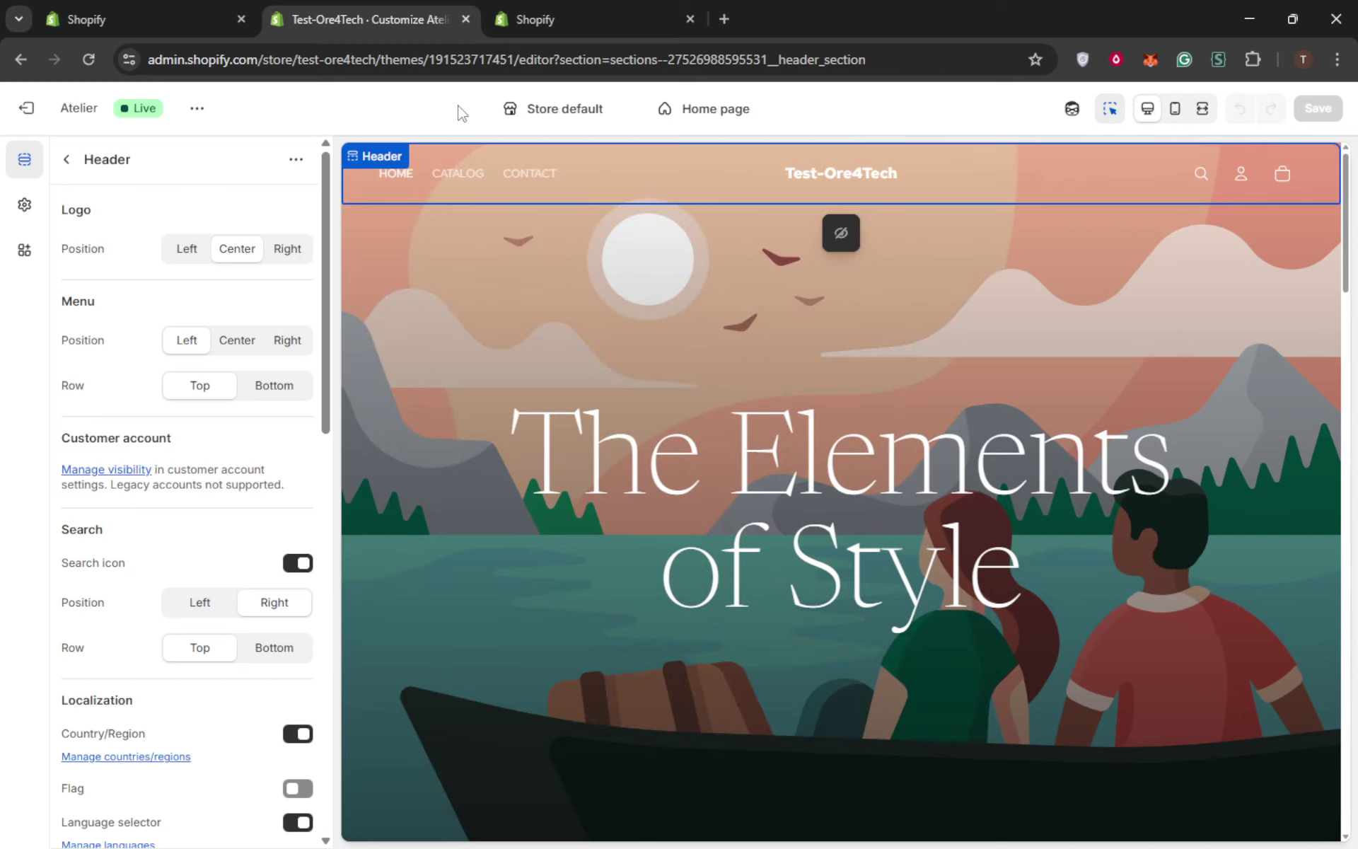
- Leave the Atelier editor and open the Dawn theme from the theme library for customization
click(27, 109)
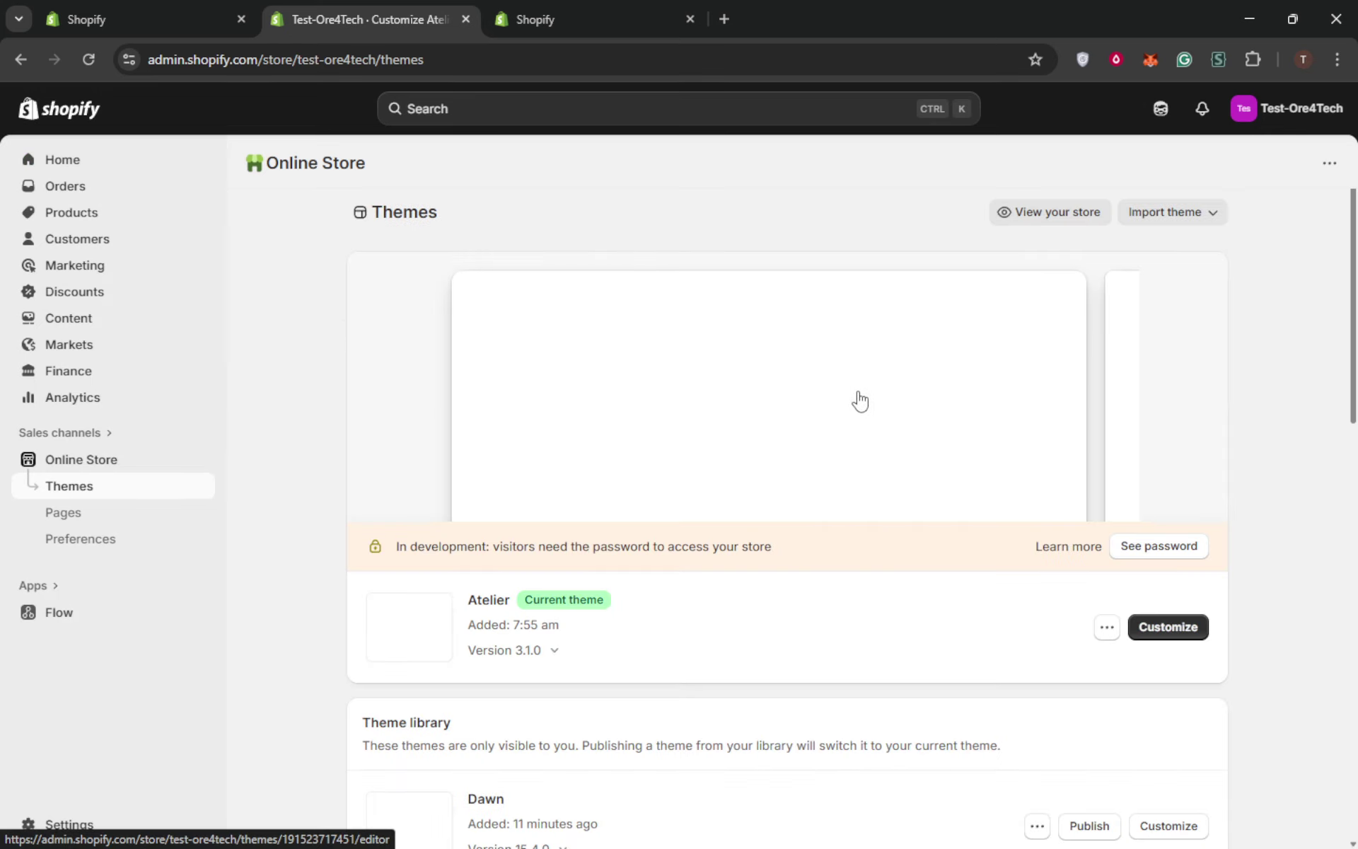
scroll(857, 397, down, 5)
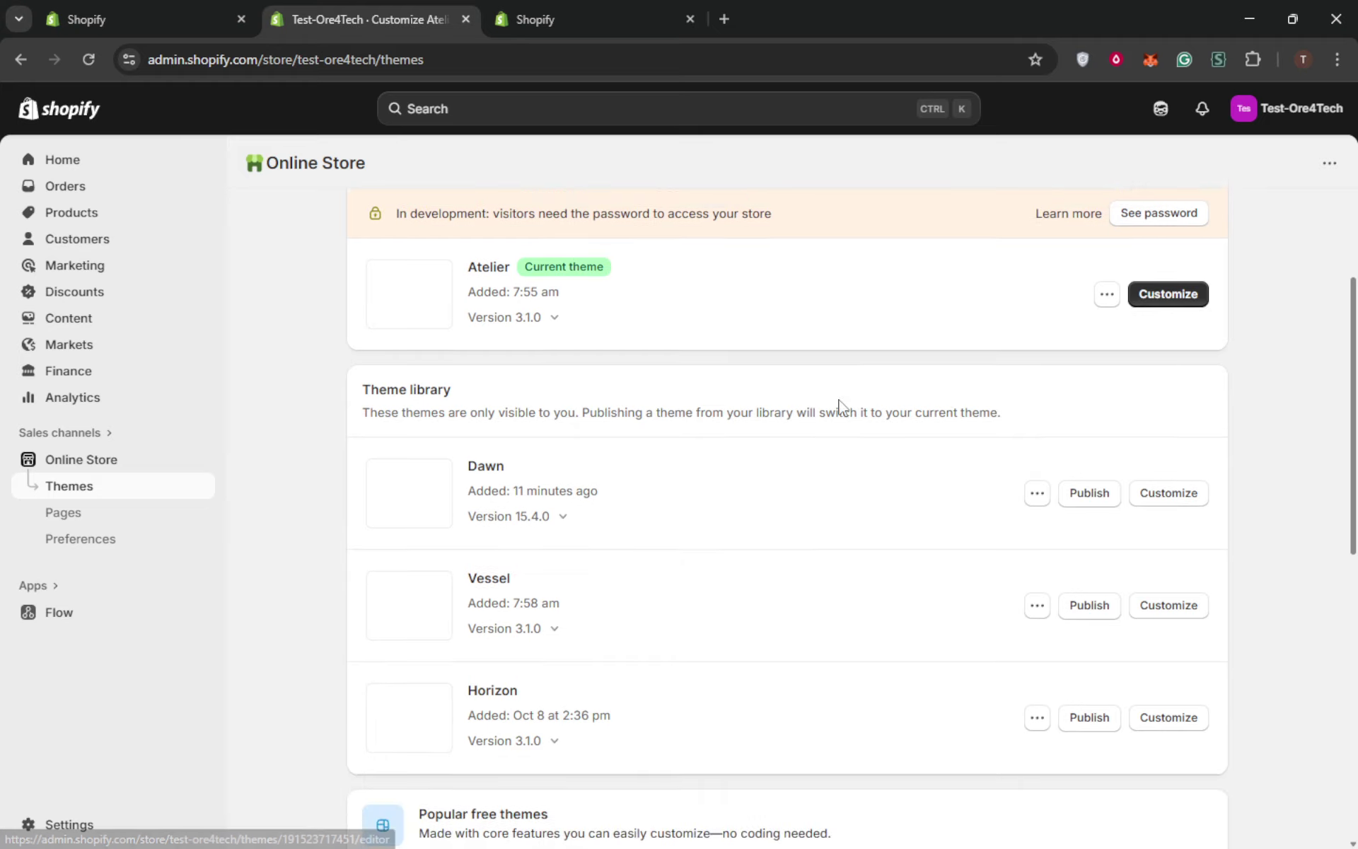
scroll(825, 403, down, 1)
scroll(818, 410, down, 5)
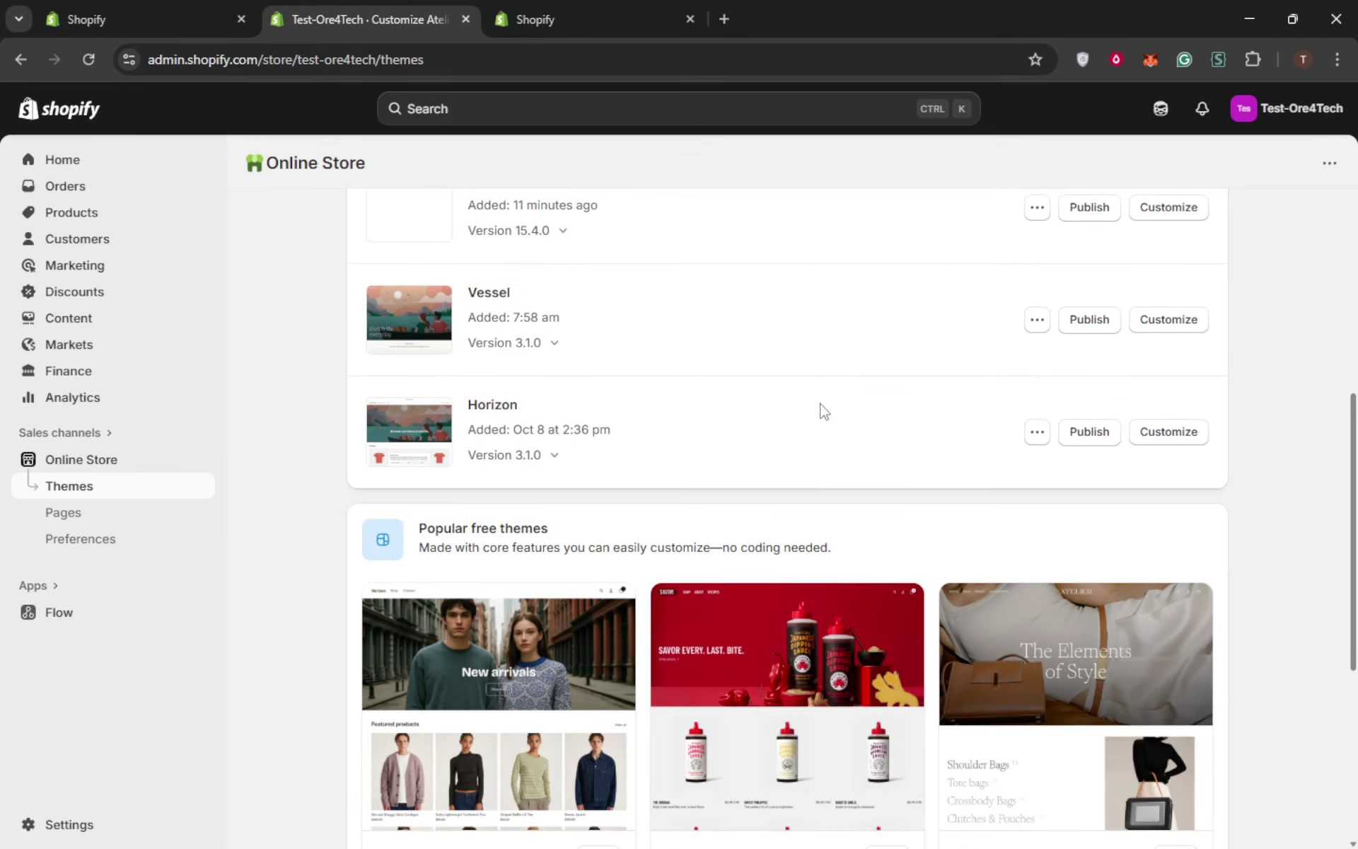
scroll(815, 417, up, 5)
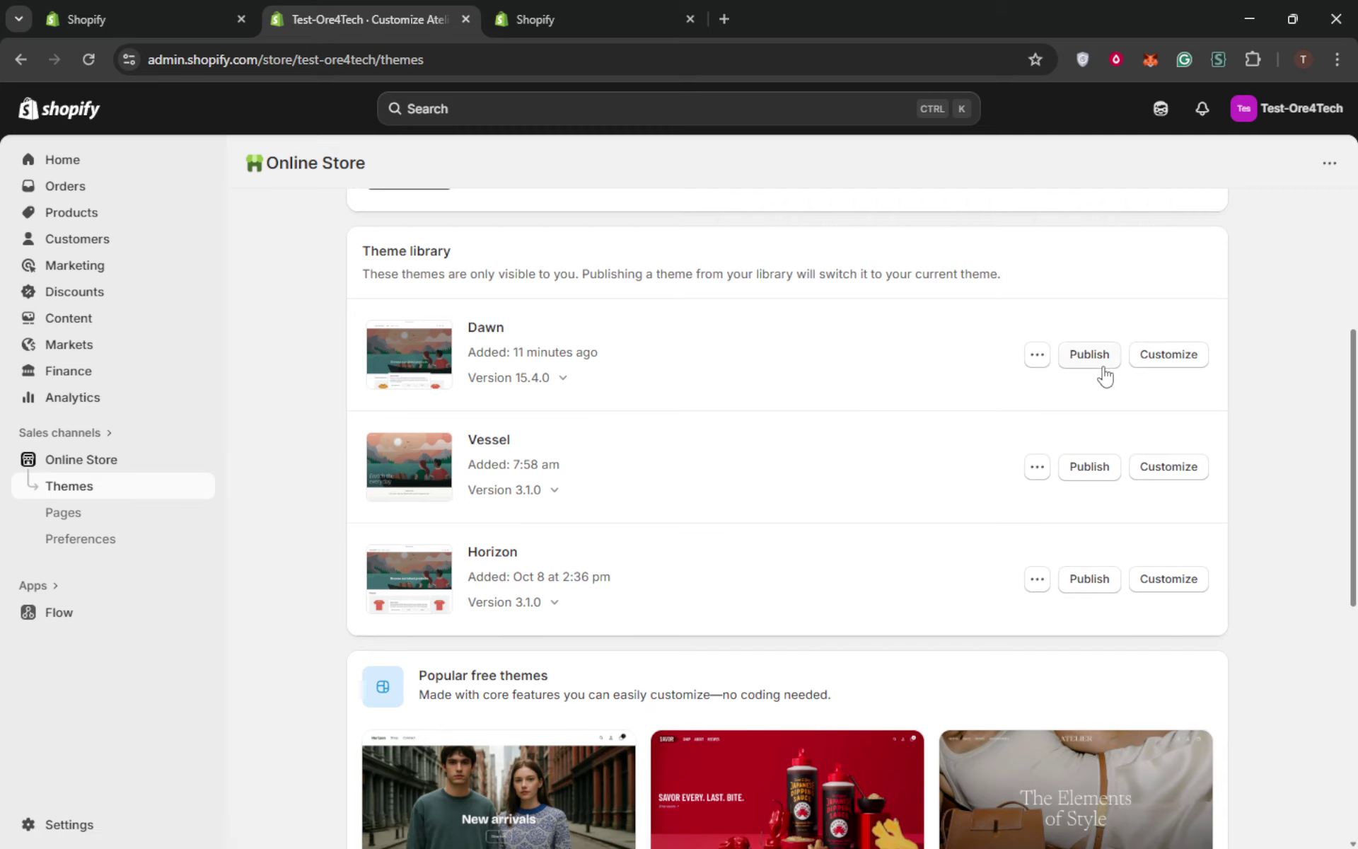
click(1167, 359)
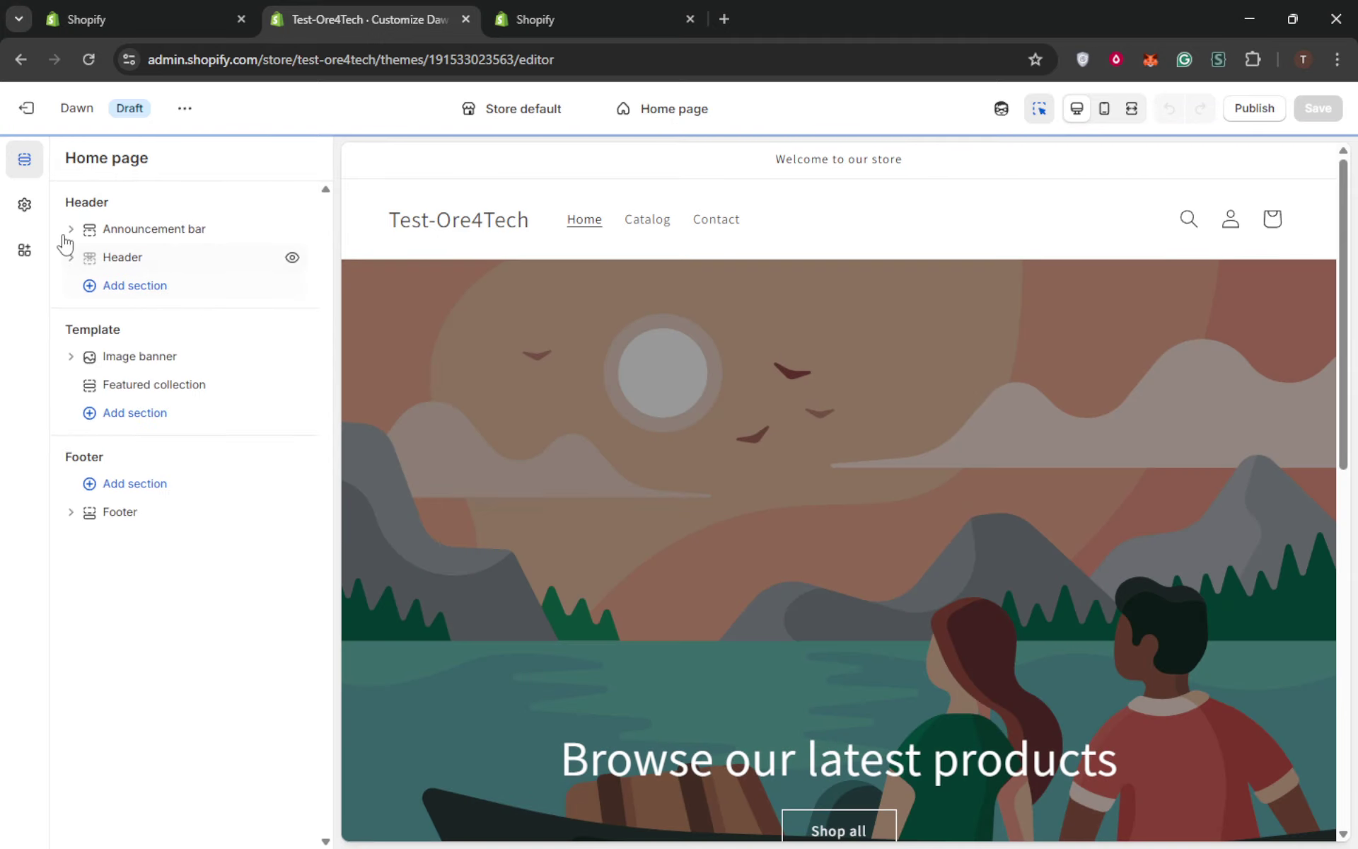
- Add theme-wide custom CSS: .header__inline as centered, space-between flex; .header__heading margin-right: auto; .header__menu margin: 0 auto; .header__icons margin-left: auto
click(24, 205)
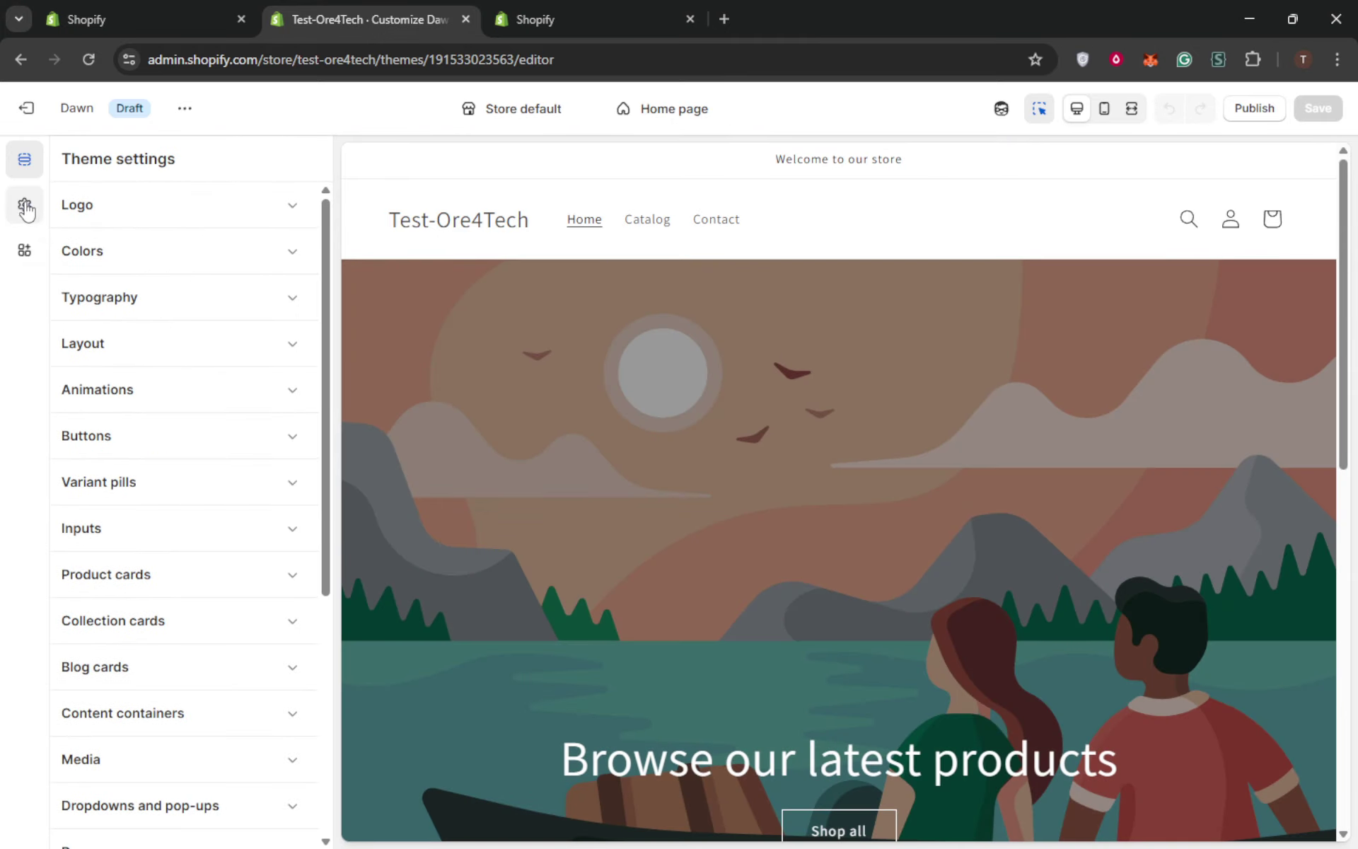
scroll(145, 601, down, 5)
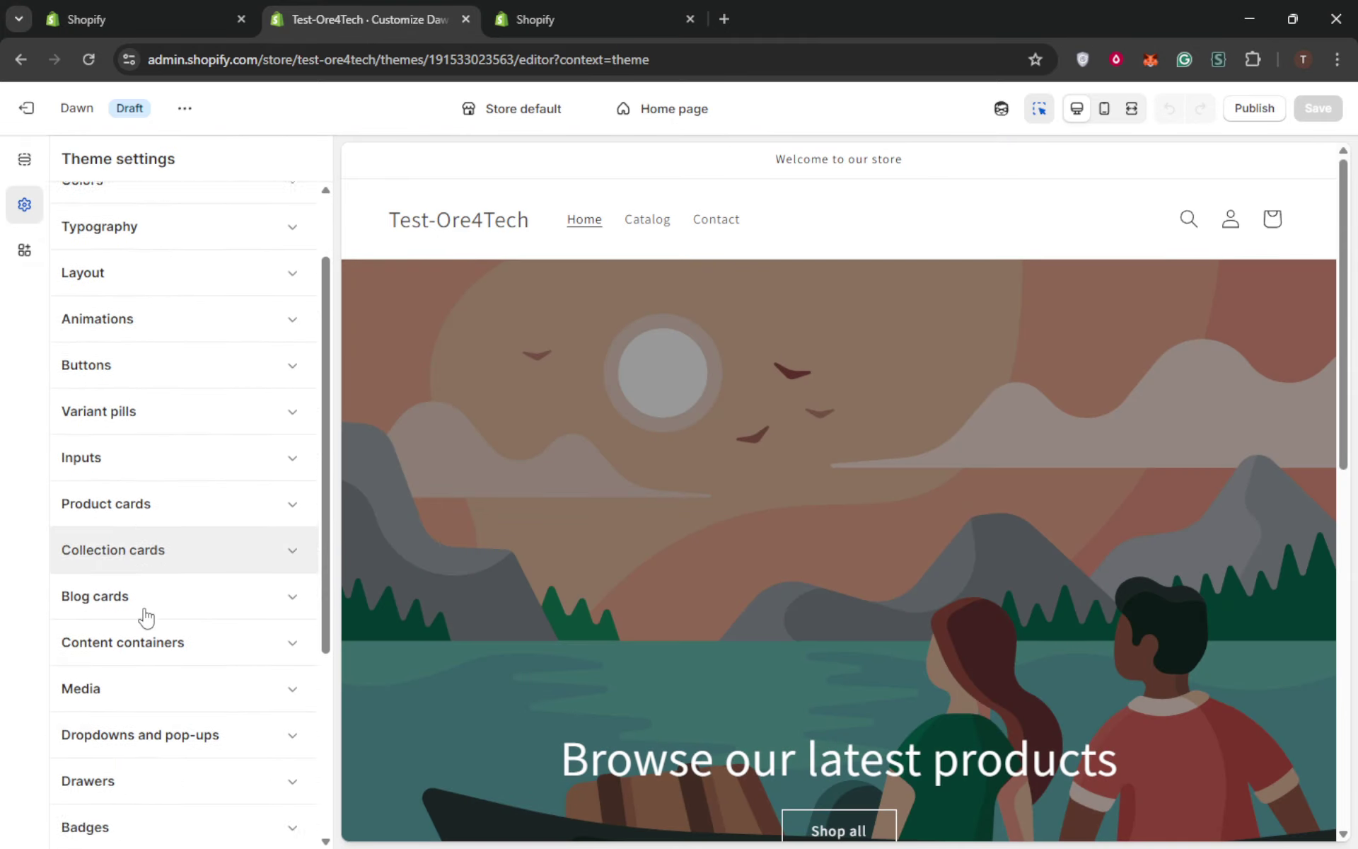
scroll(142, 658, down, 1)
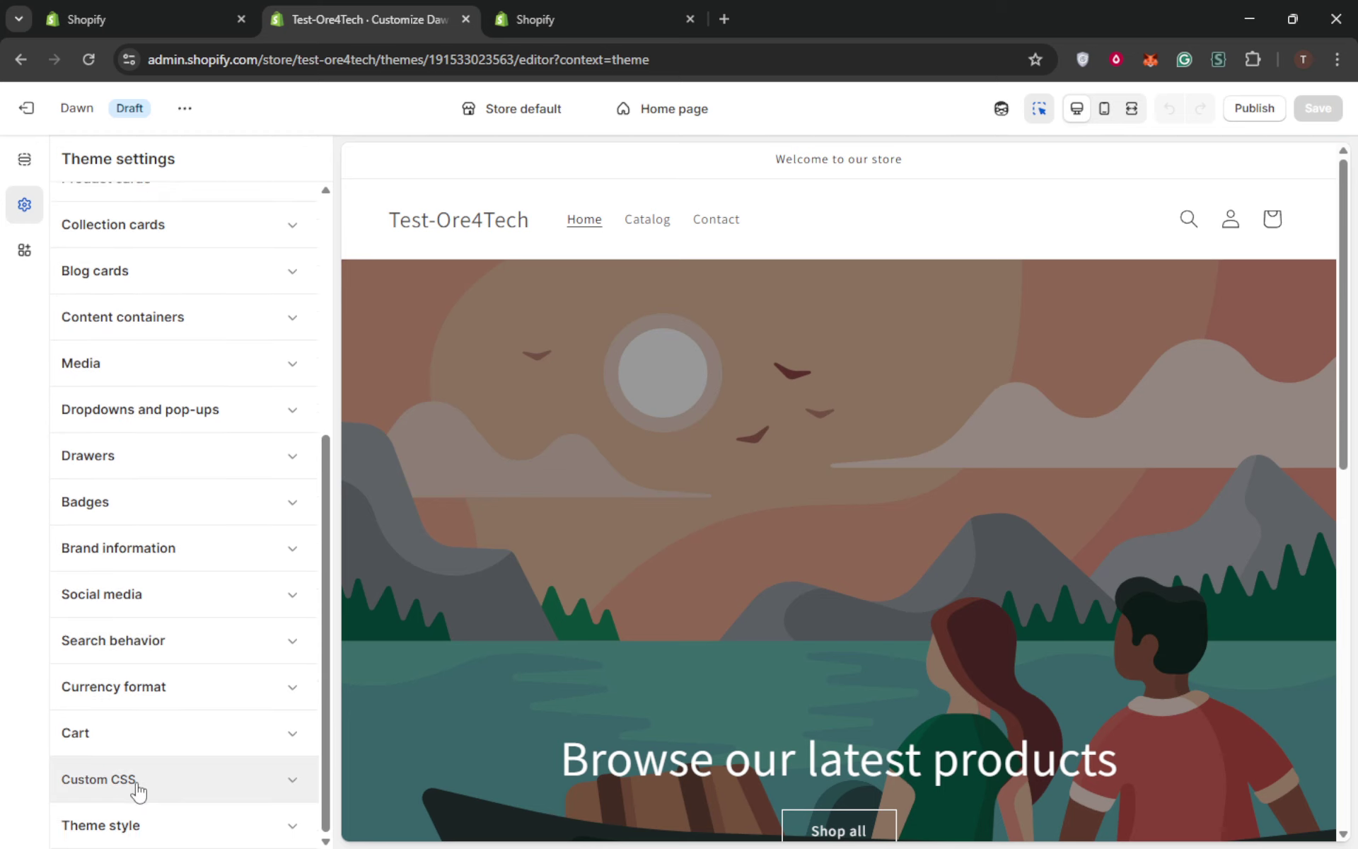
click(178, 785)
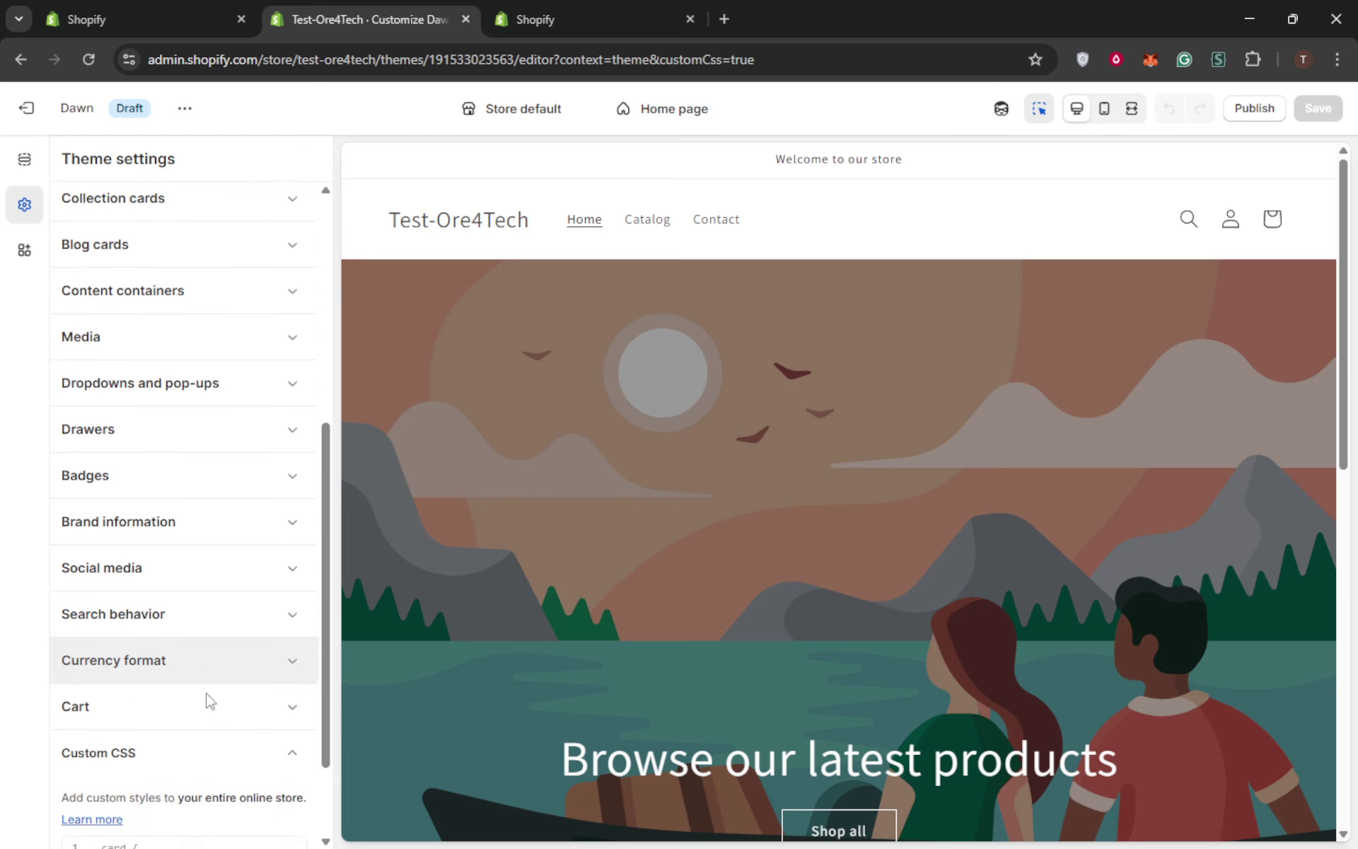
click(121, 739)
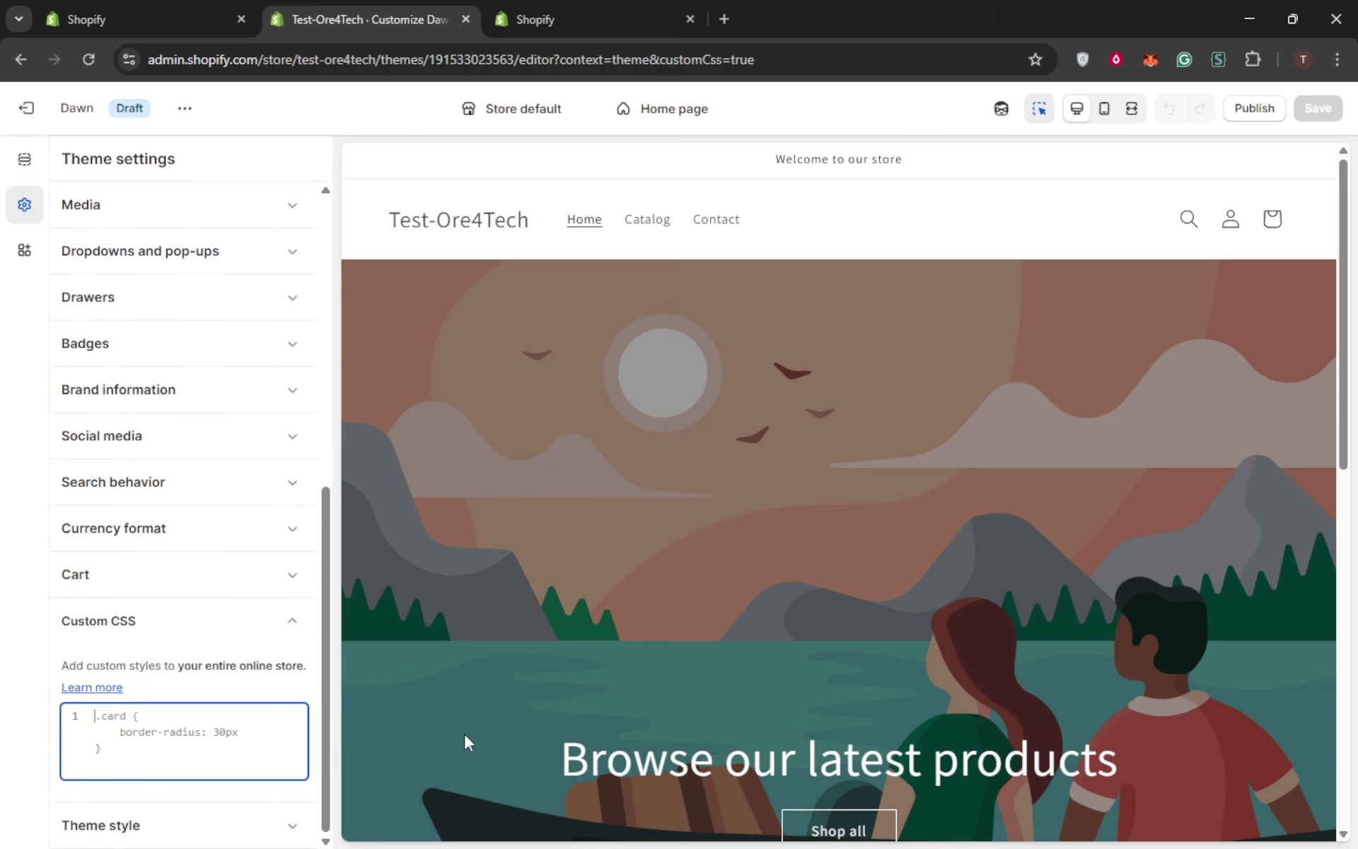
key(alt+Tab)
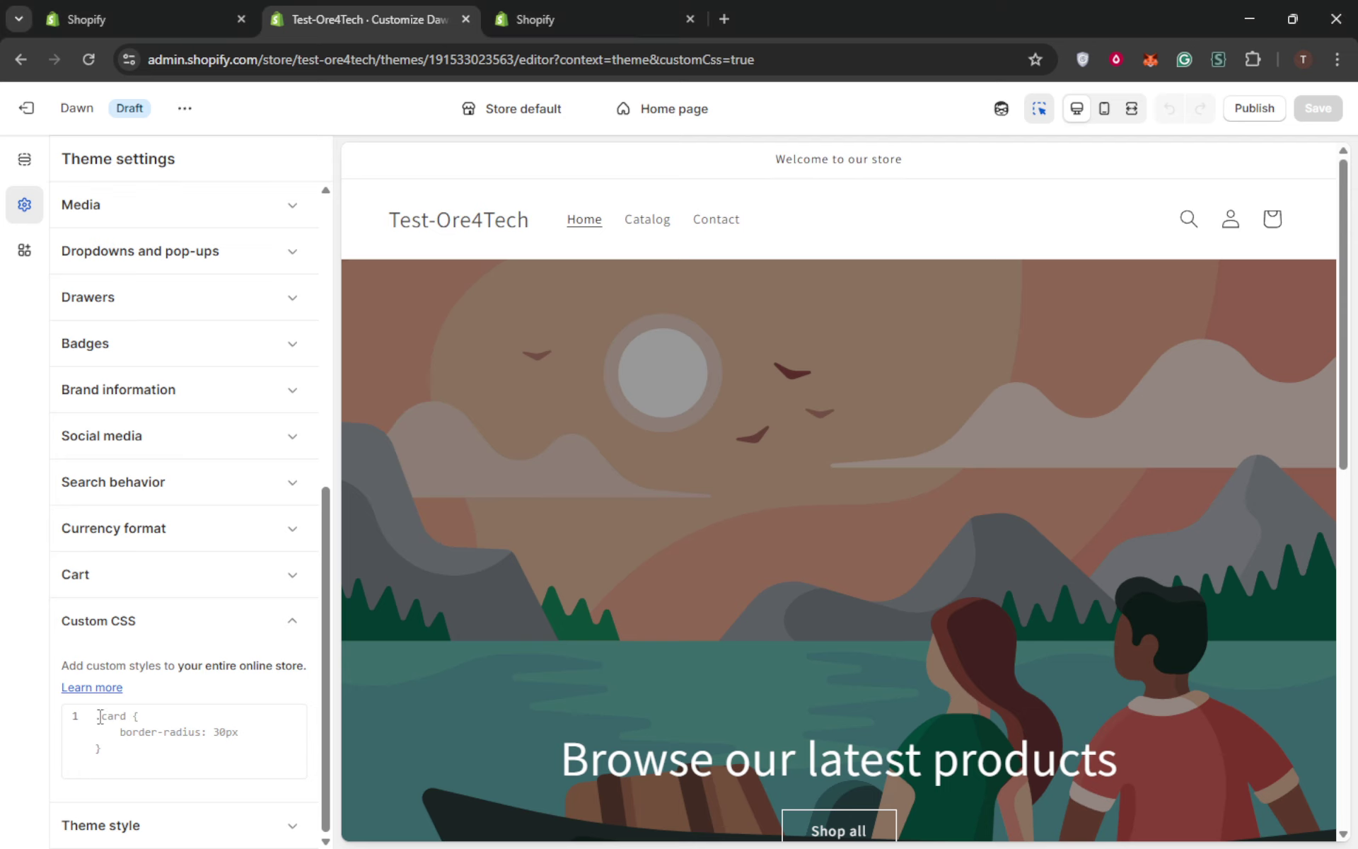
click(100, 716)
text(.header__inline {   display: flex;   align-items: center;   justify-content: space-between; } .header__heading { margin-right: auto; }   /* logo pushed left */ .header__menu { margin: 0 auto; }          /* menu centered */ .header__icons { margin-left: auto; }      /* icons pushed right */)
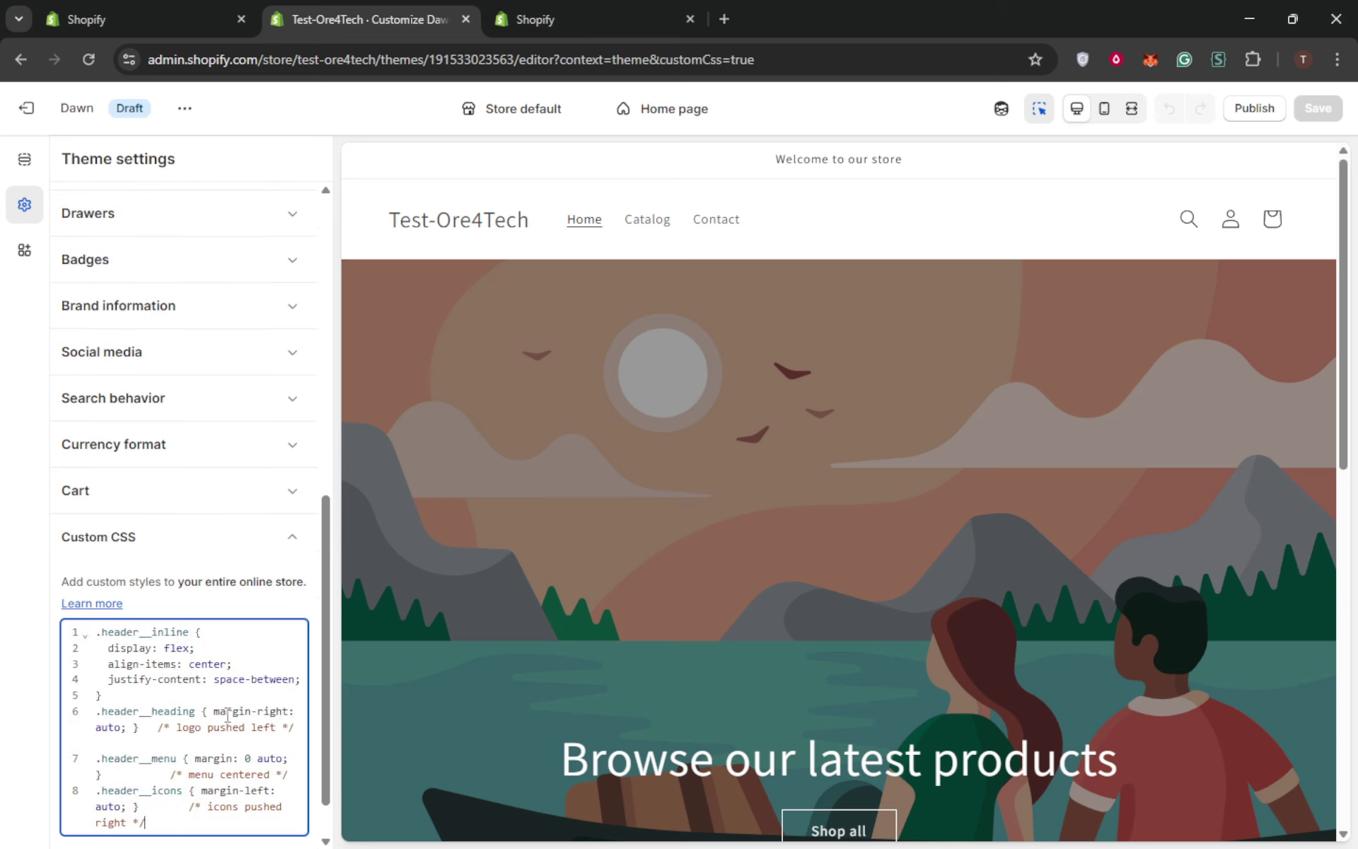
scroll(235, 649, down, 1)
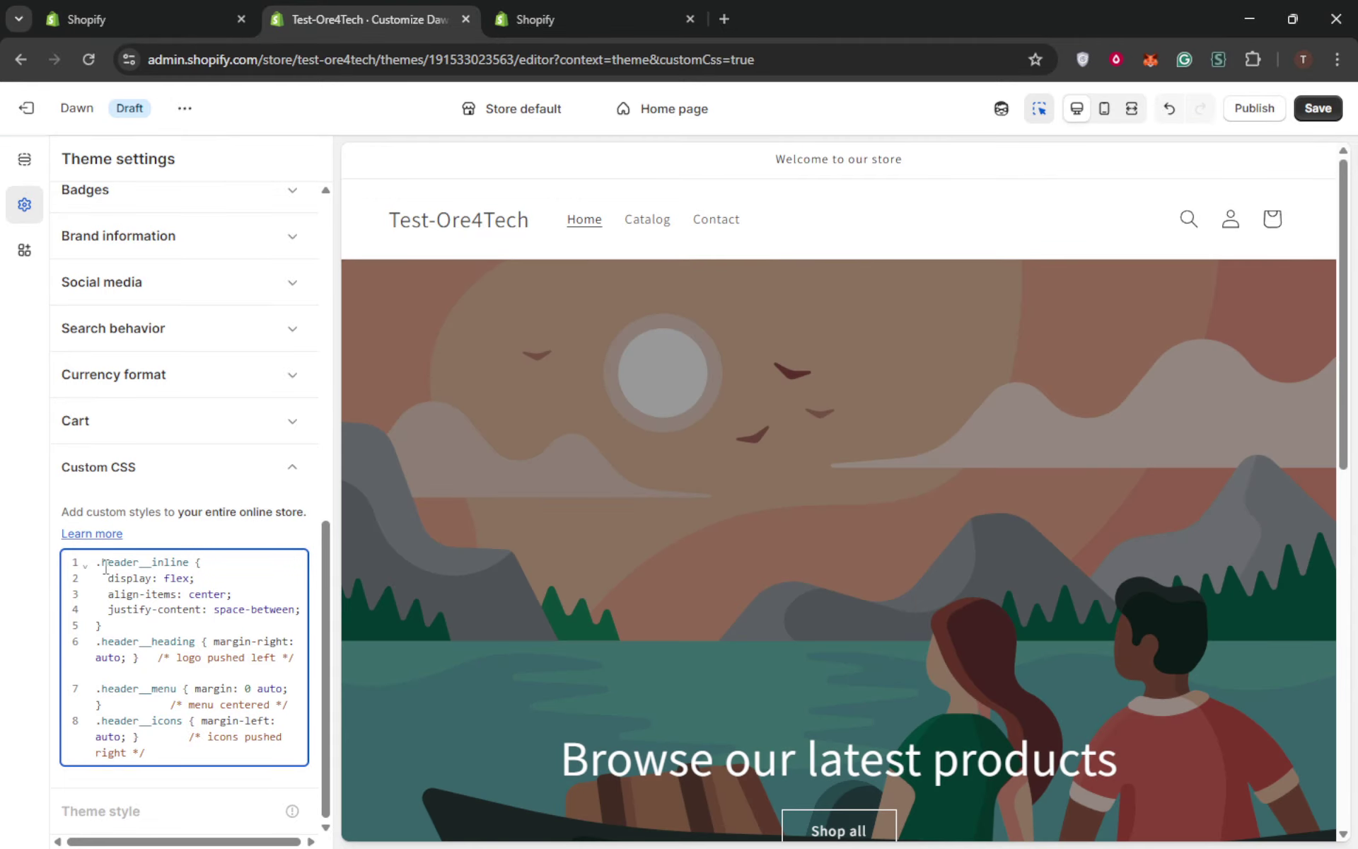
drag(104, 566, 197, 762)
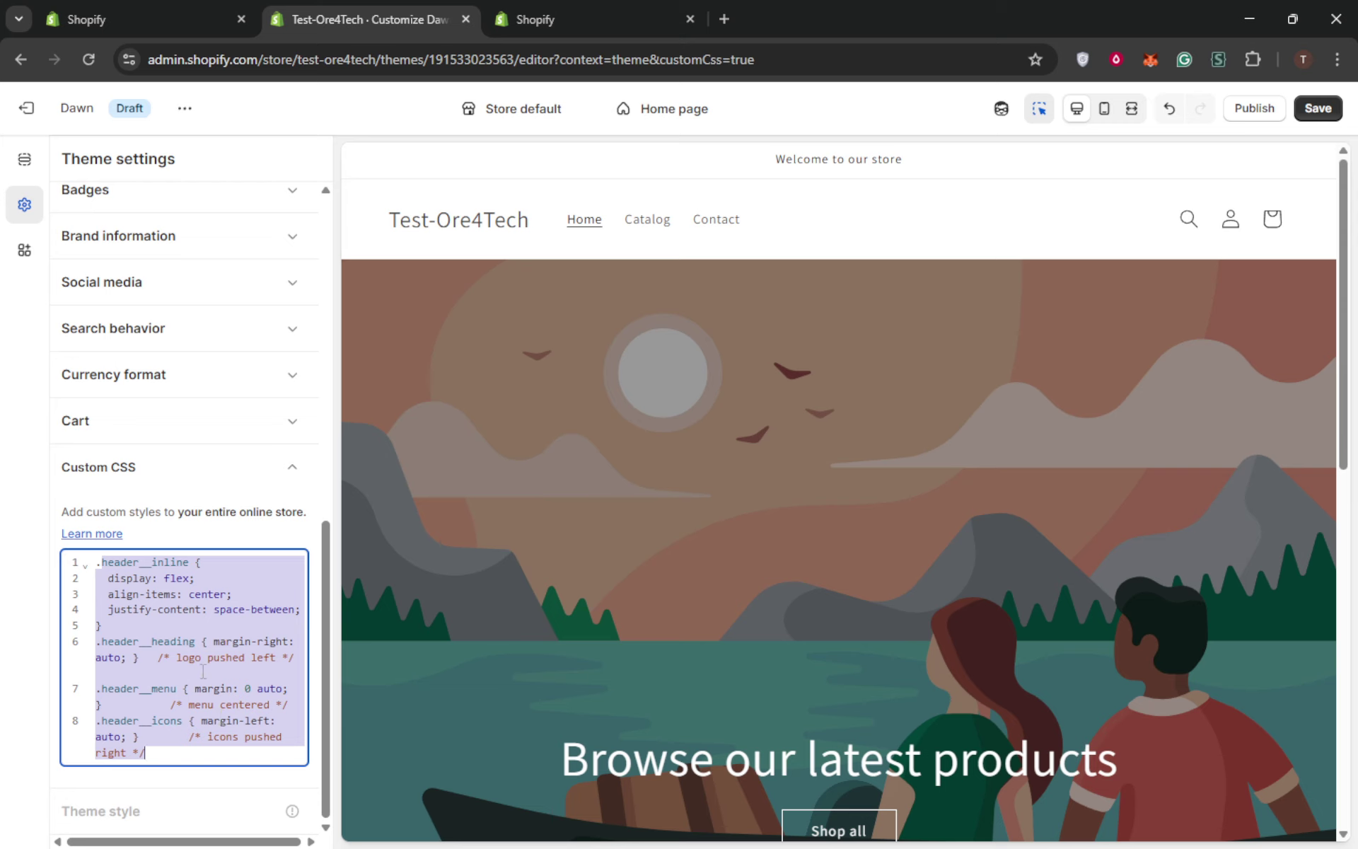
- Return to the theme library and show the Dawn theme's additional actions, including Edit code
click(161, 4)
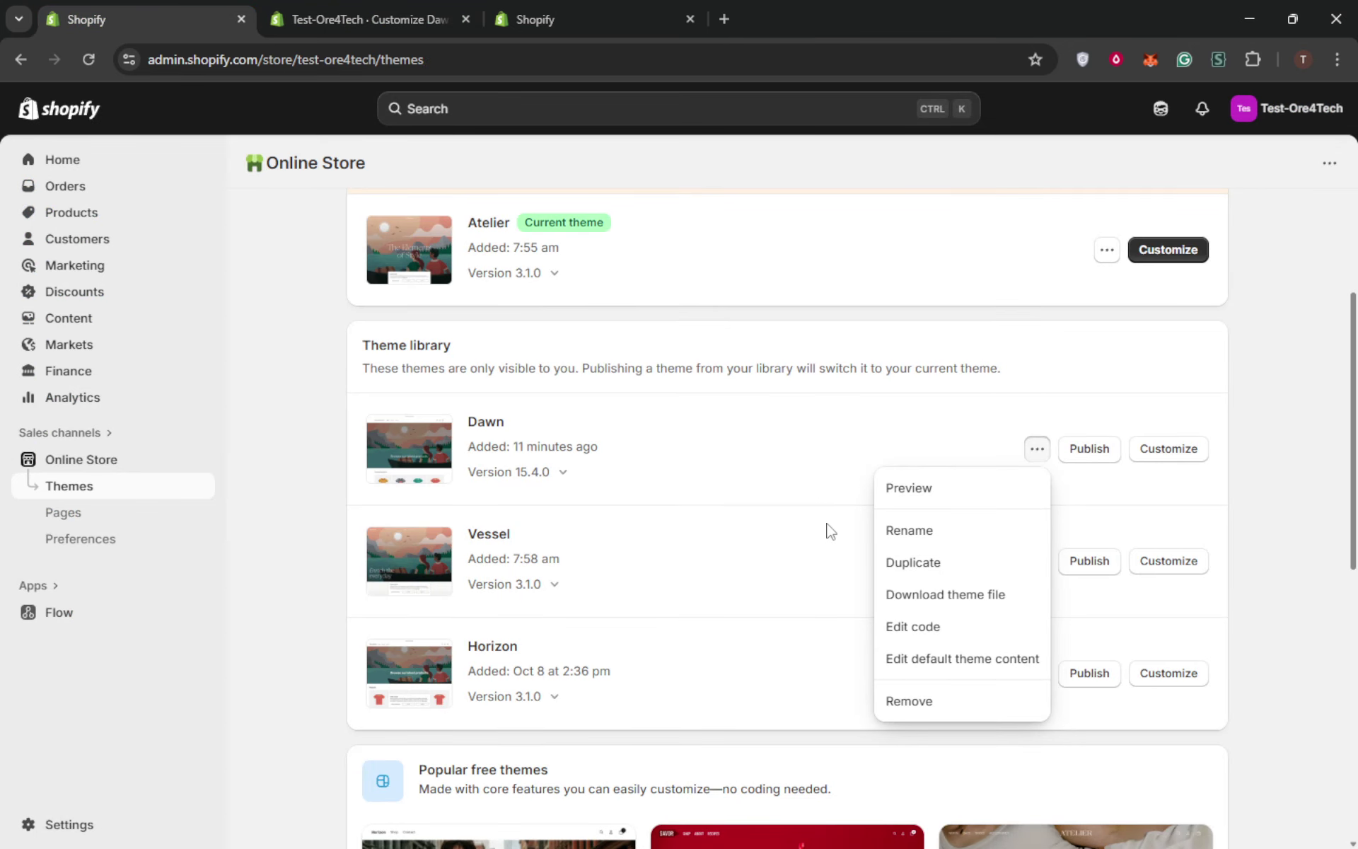
click(913, 442)
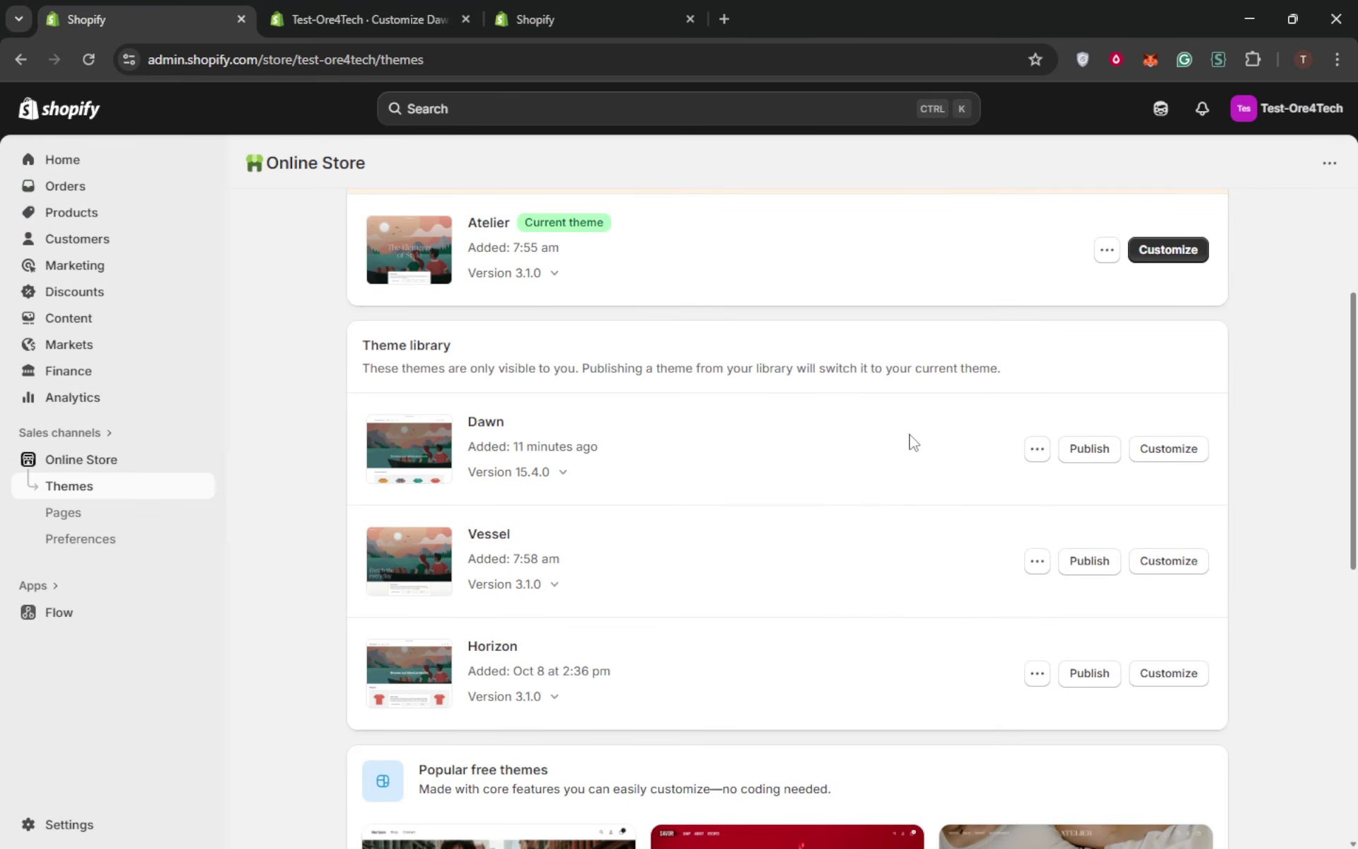
click(1033, 456)
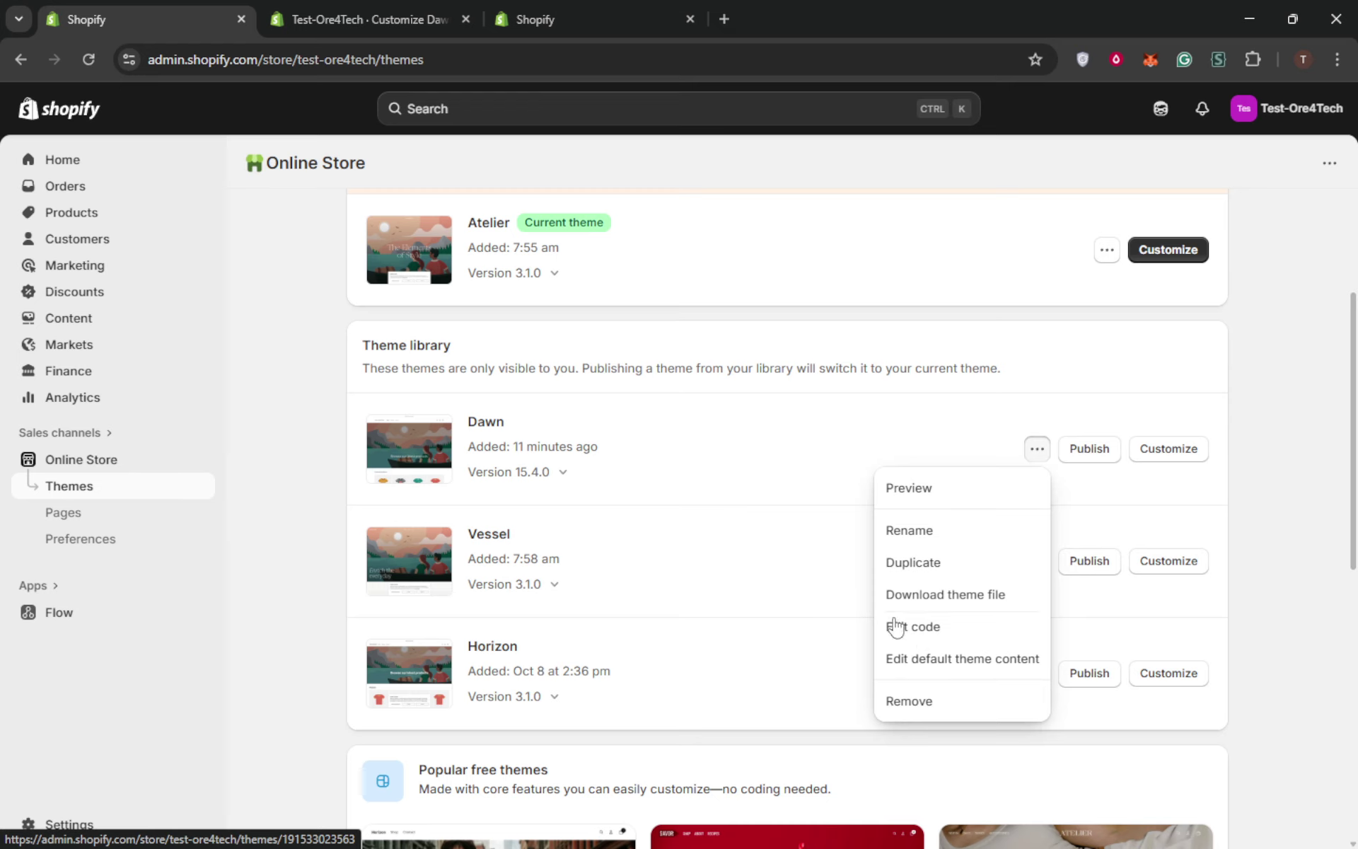
- Open layout/theme.liquid in the Vessel theme's code editor and place the cursor on empty line 70 after the closing html tag
click(527, 18)
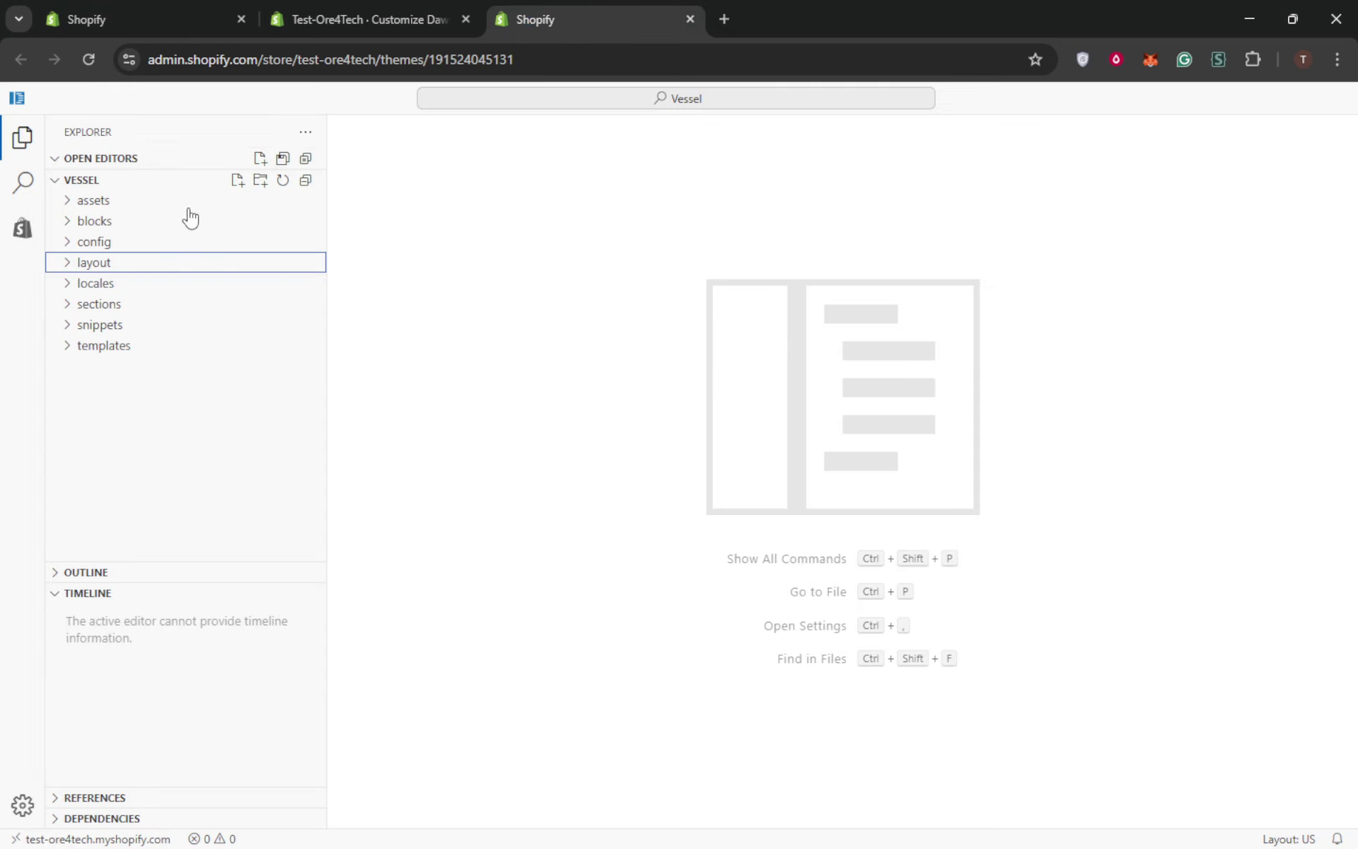
click(70, 263)
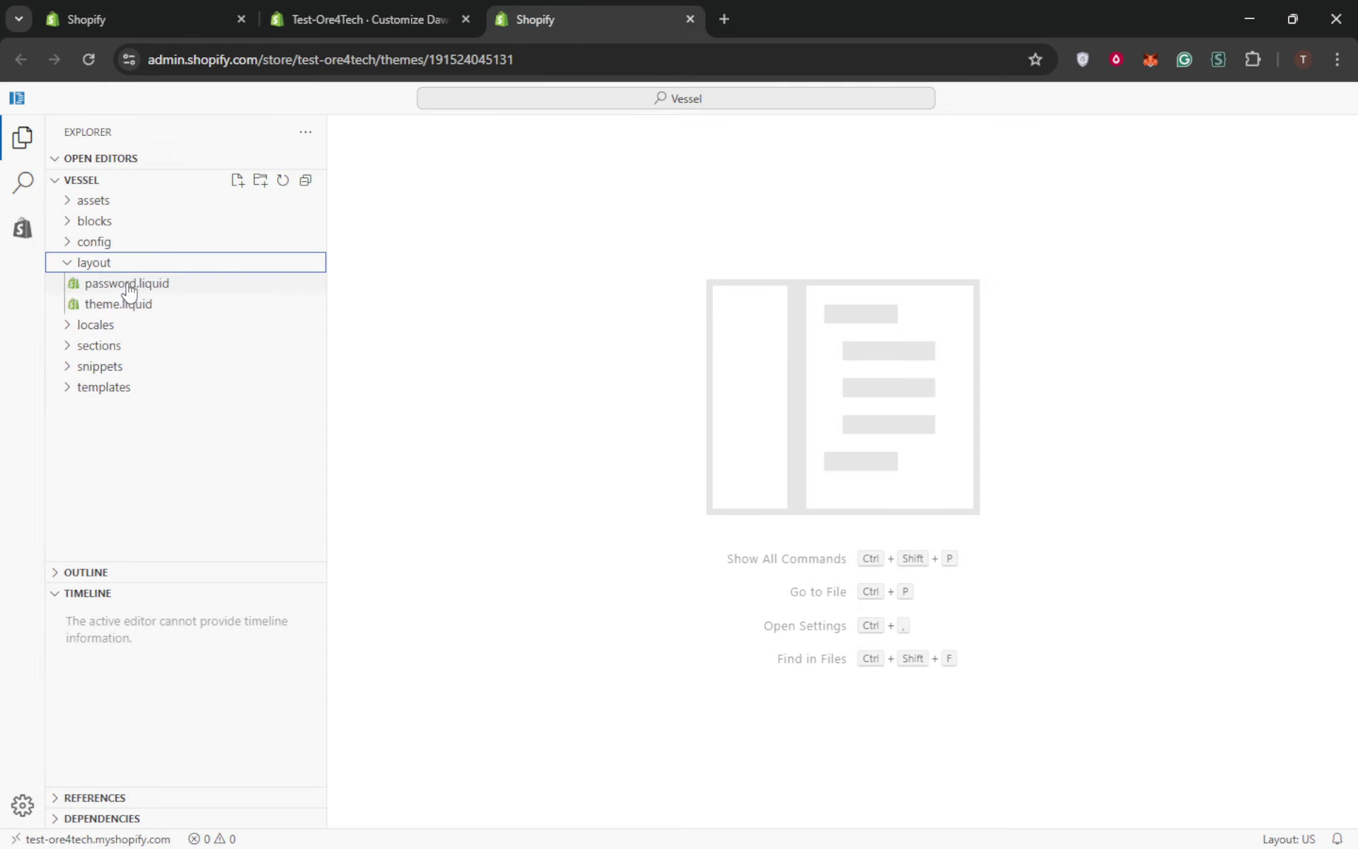
click(118, 304)
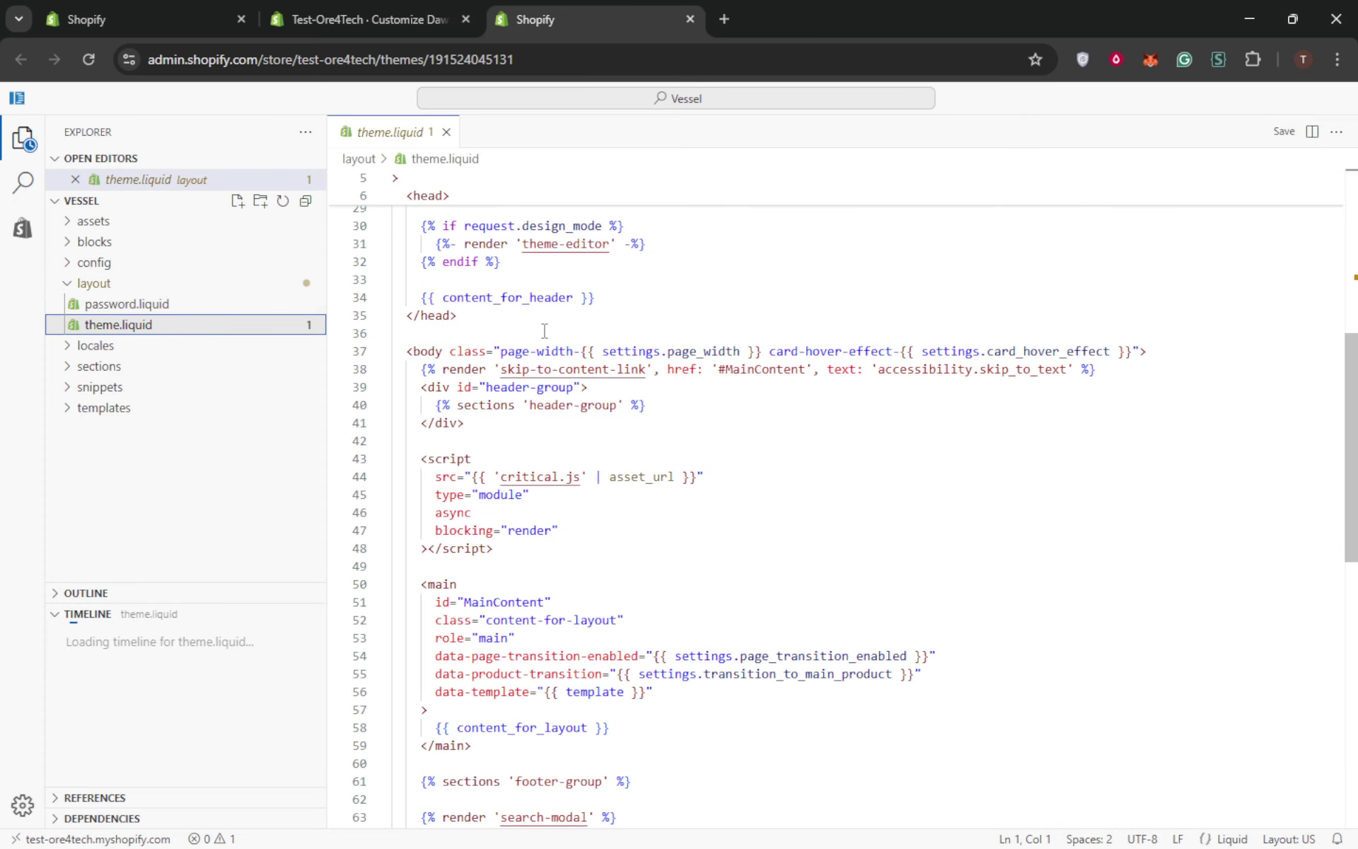
scroll(647, 314, down, 5)
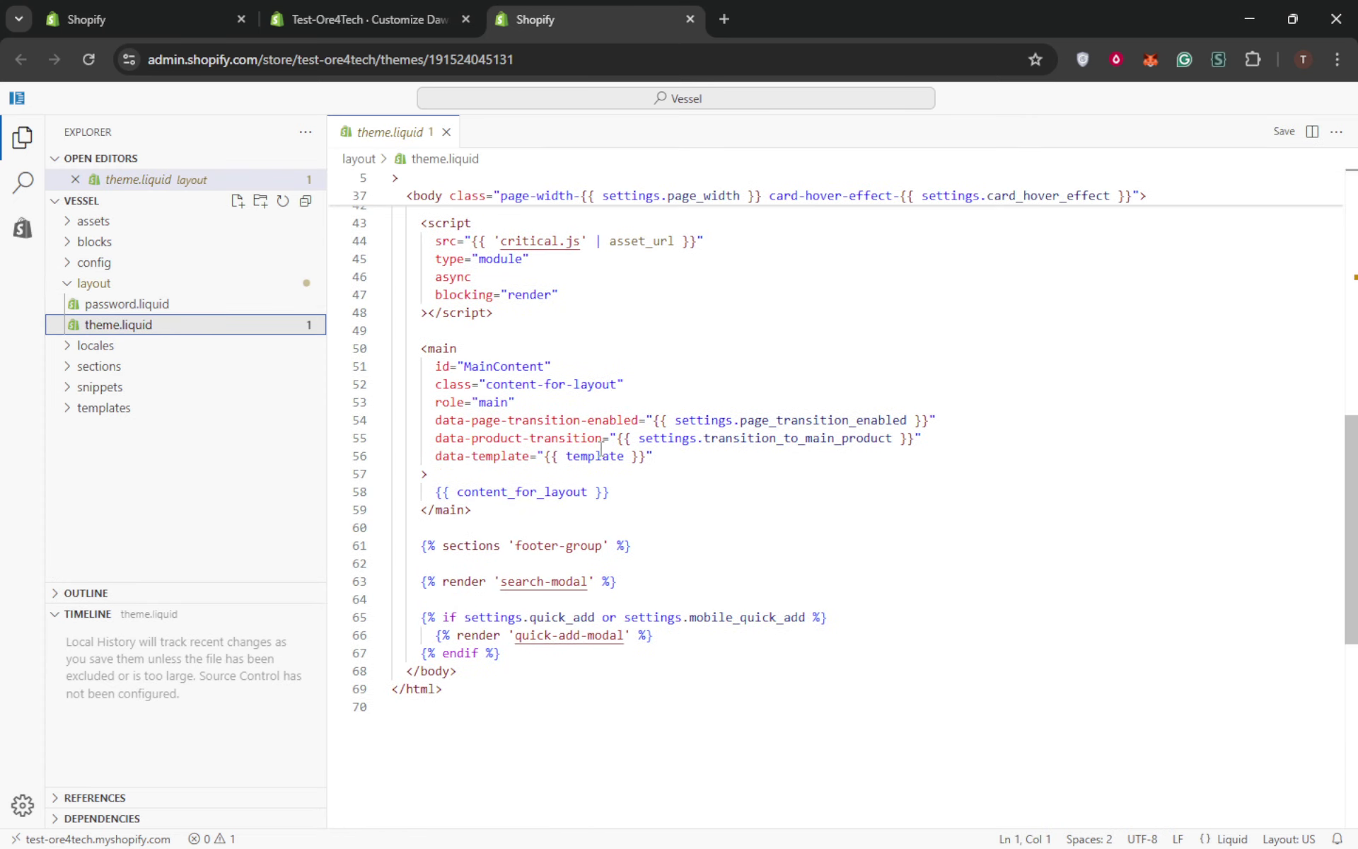
scroll(597, 469, down, 2)
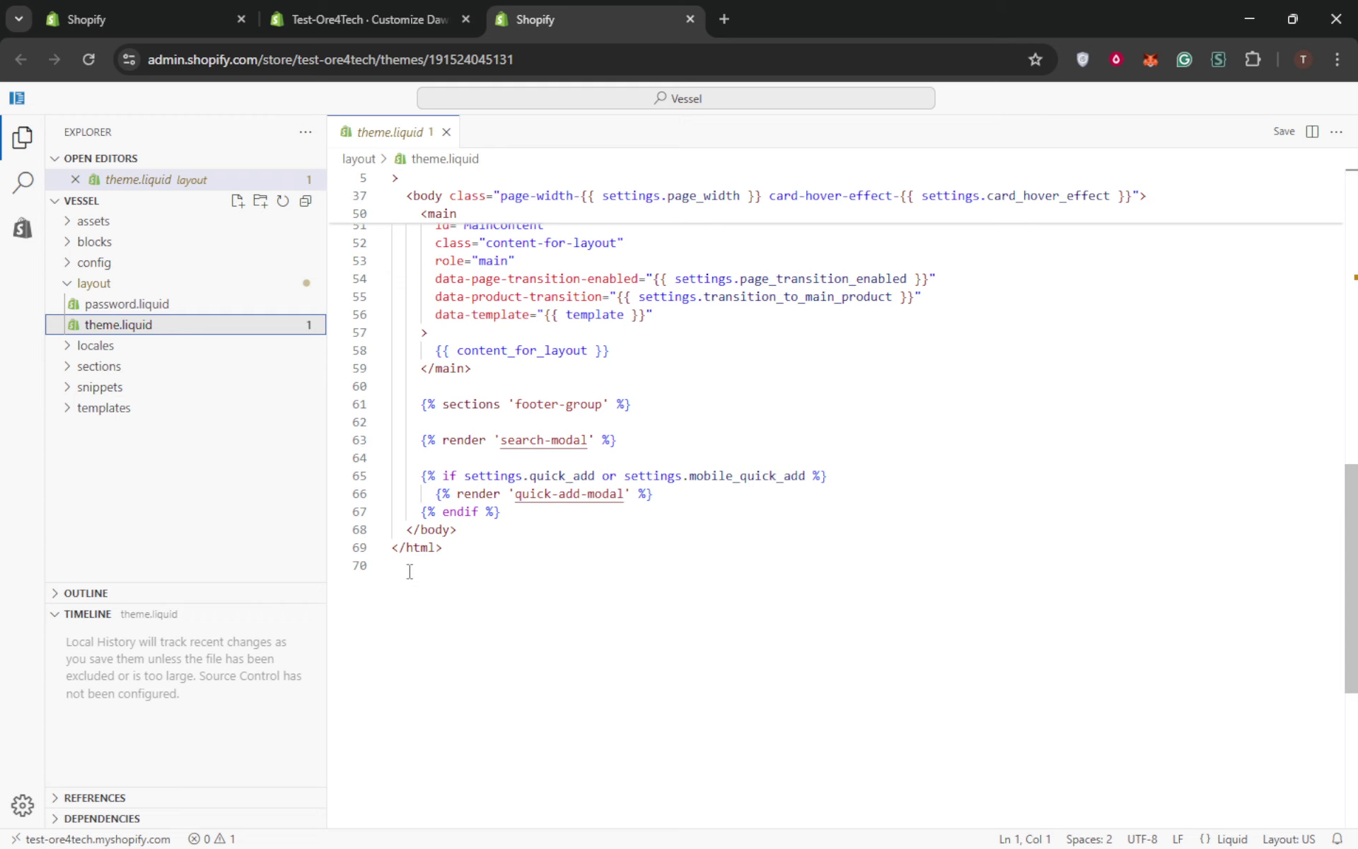
click(409, 570)
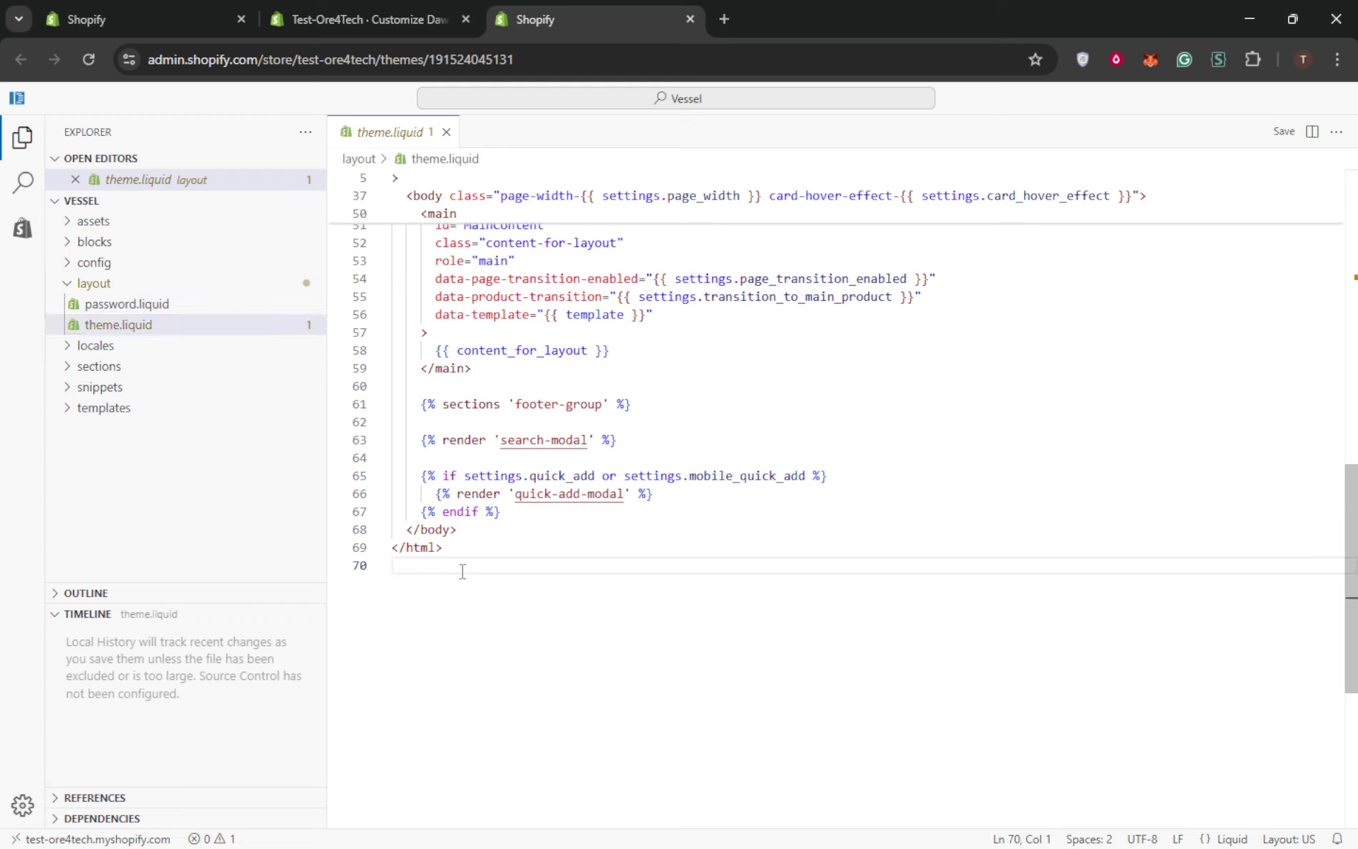